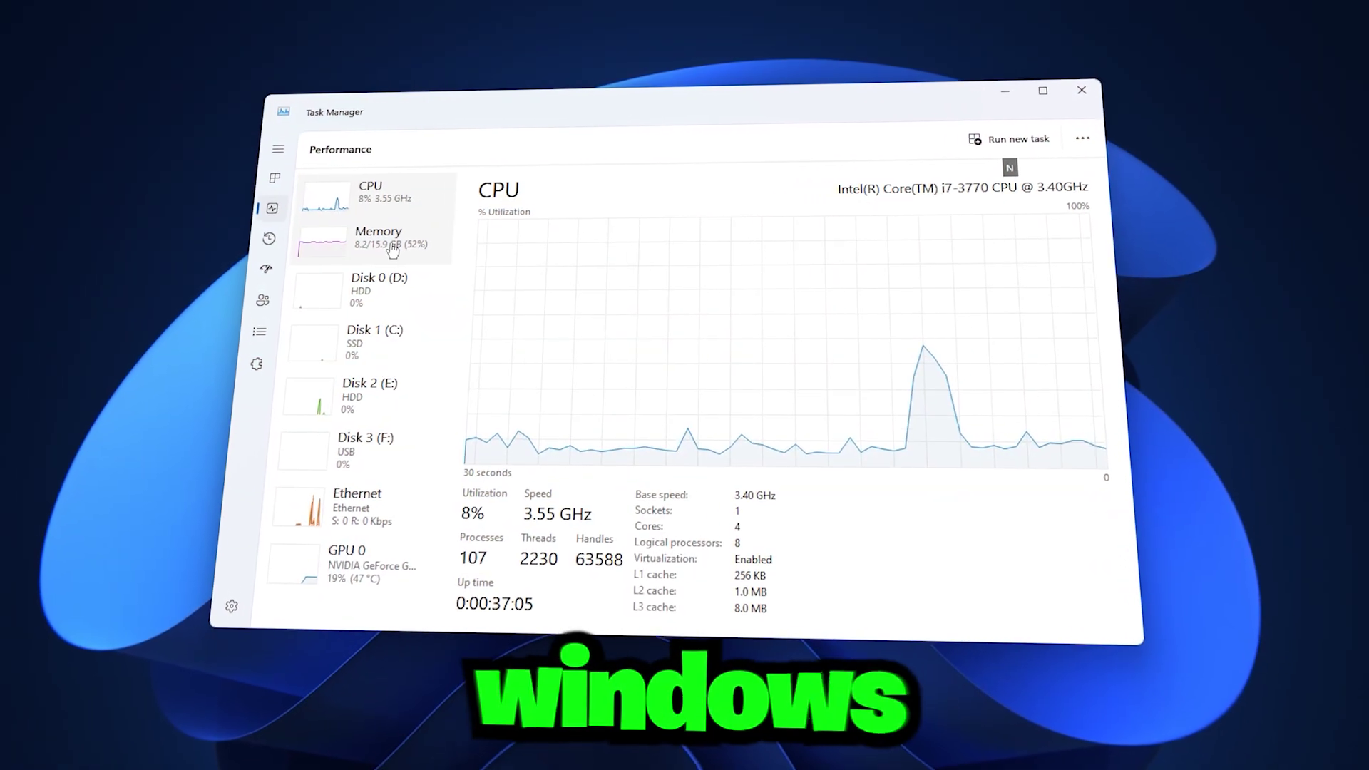
Step: Check the memory usage and drive E: usage pages, then take a shot in the game
left_click(371, 234)
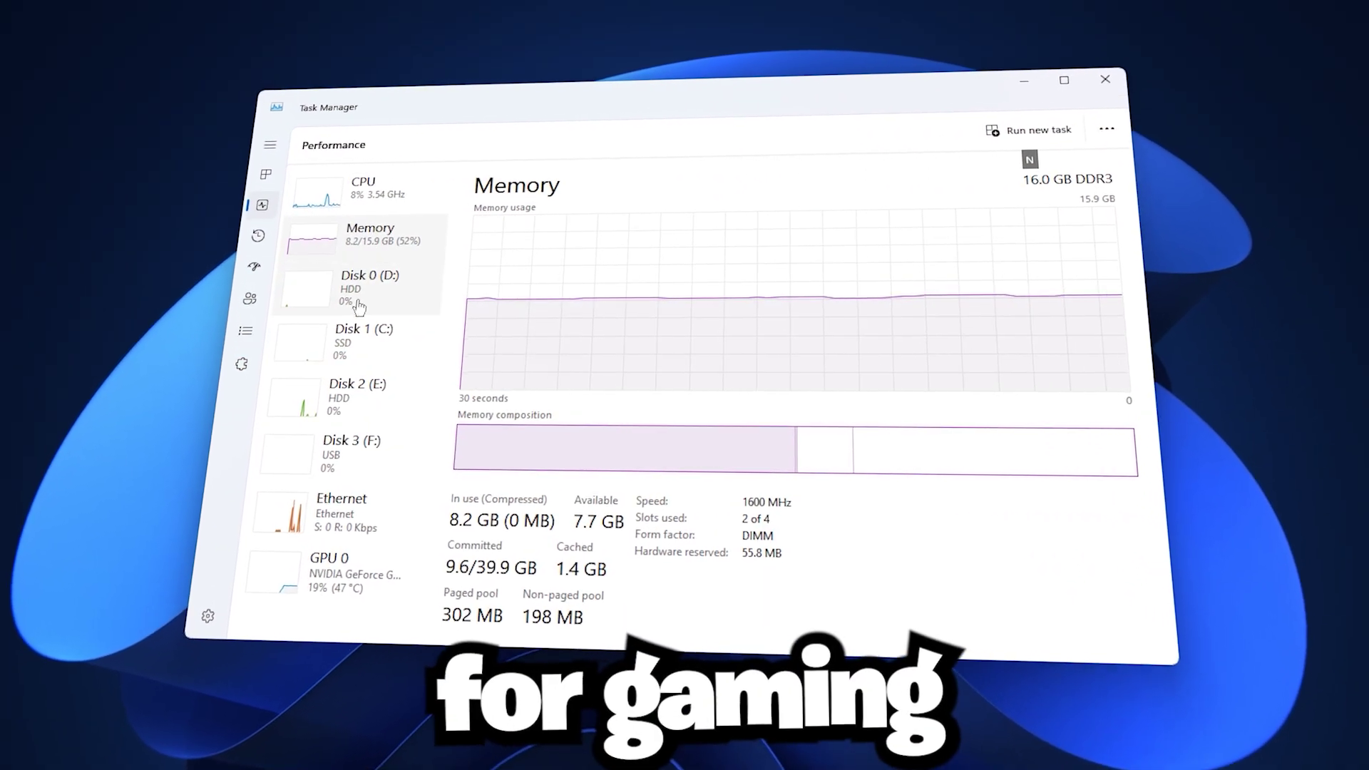
left_click(351, 397)
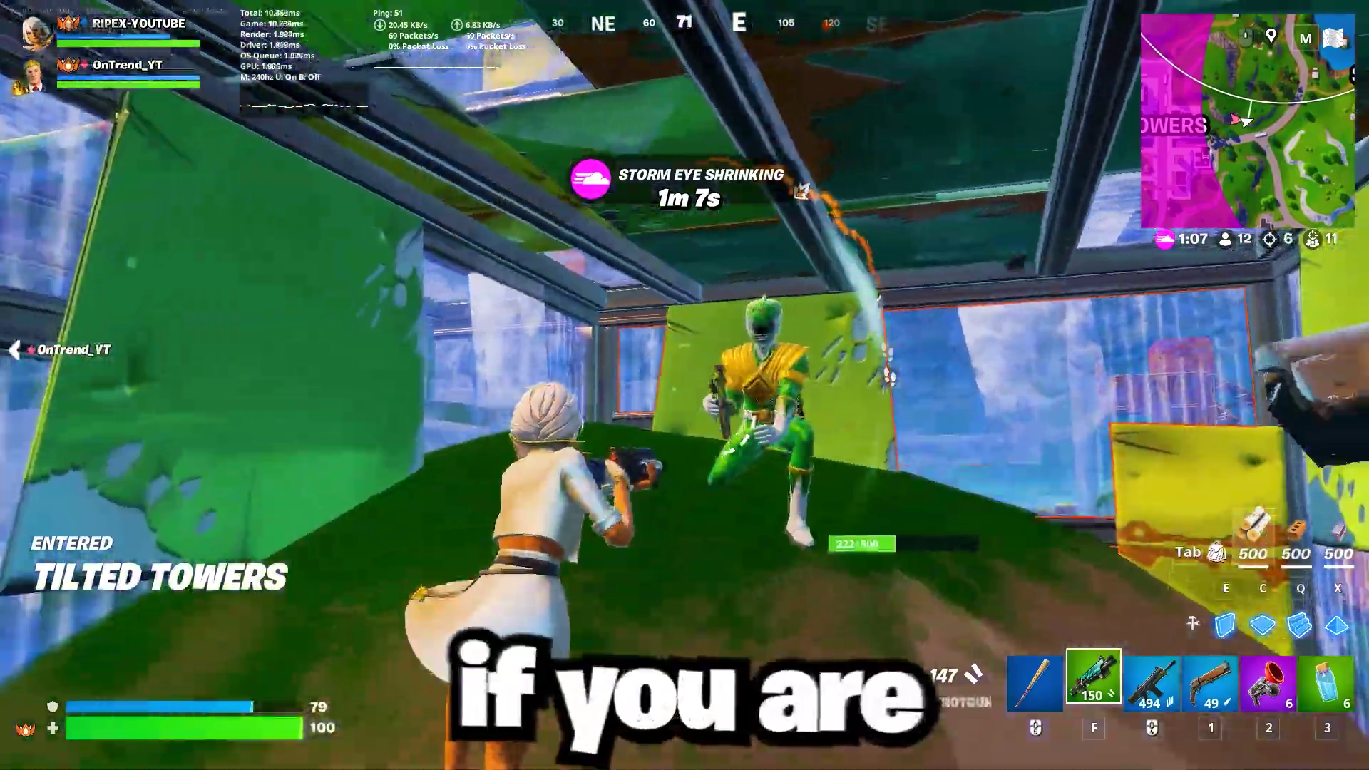
left_click(685, 385)
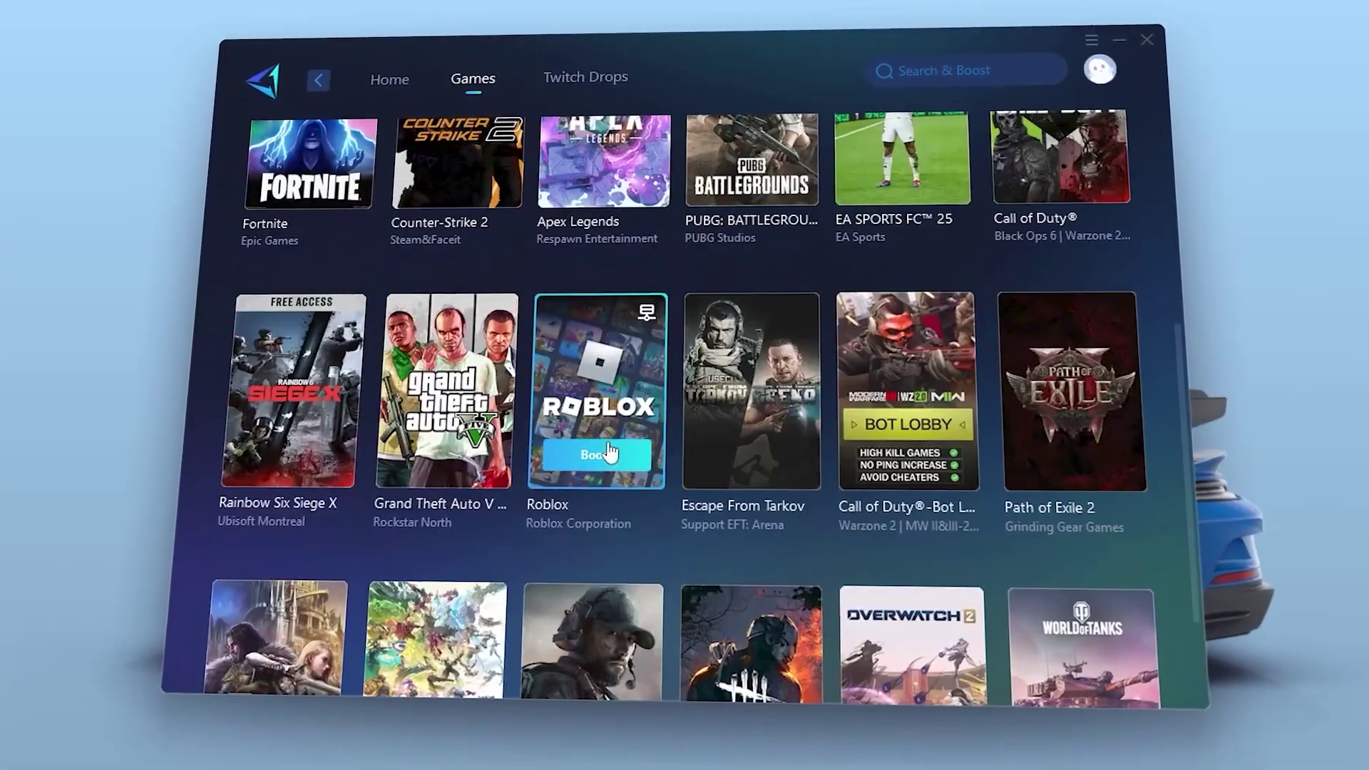
scroll(601, 455, "down", 3)
scroll(599, 457, "up", 8)
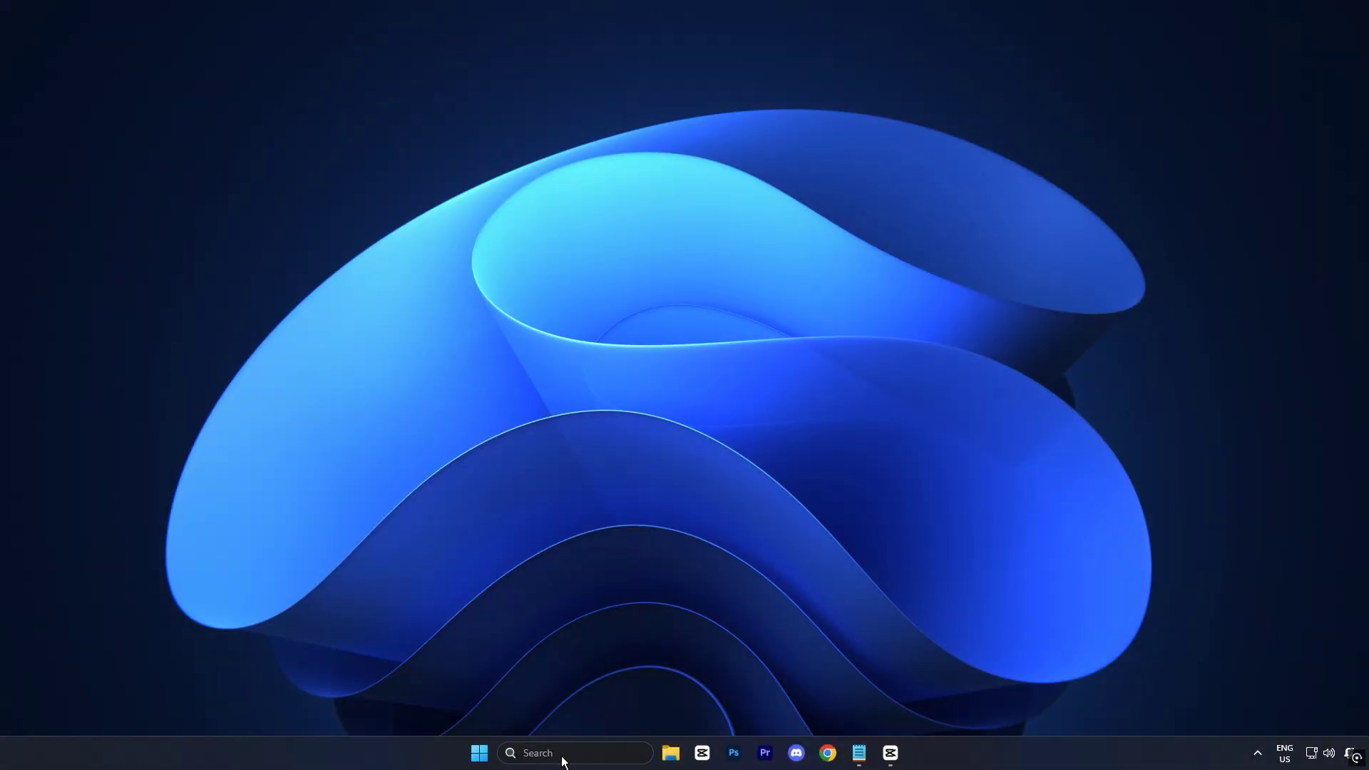
Step: Search 'reg' and run Registry Editor as administrator
left_click(562, 753)
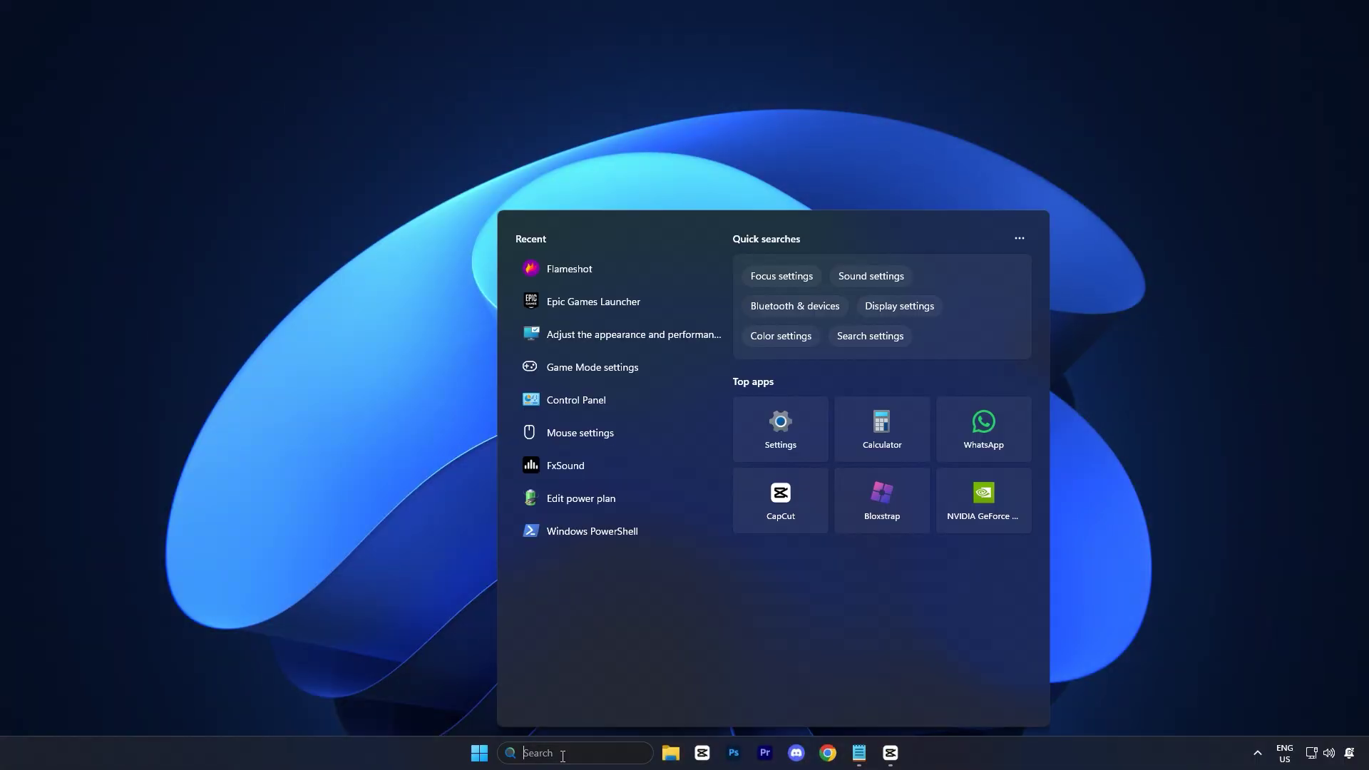
type("reg")
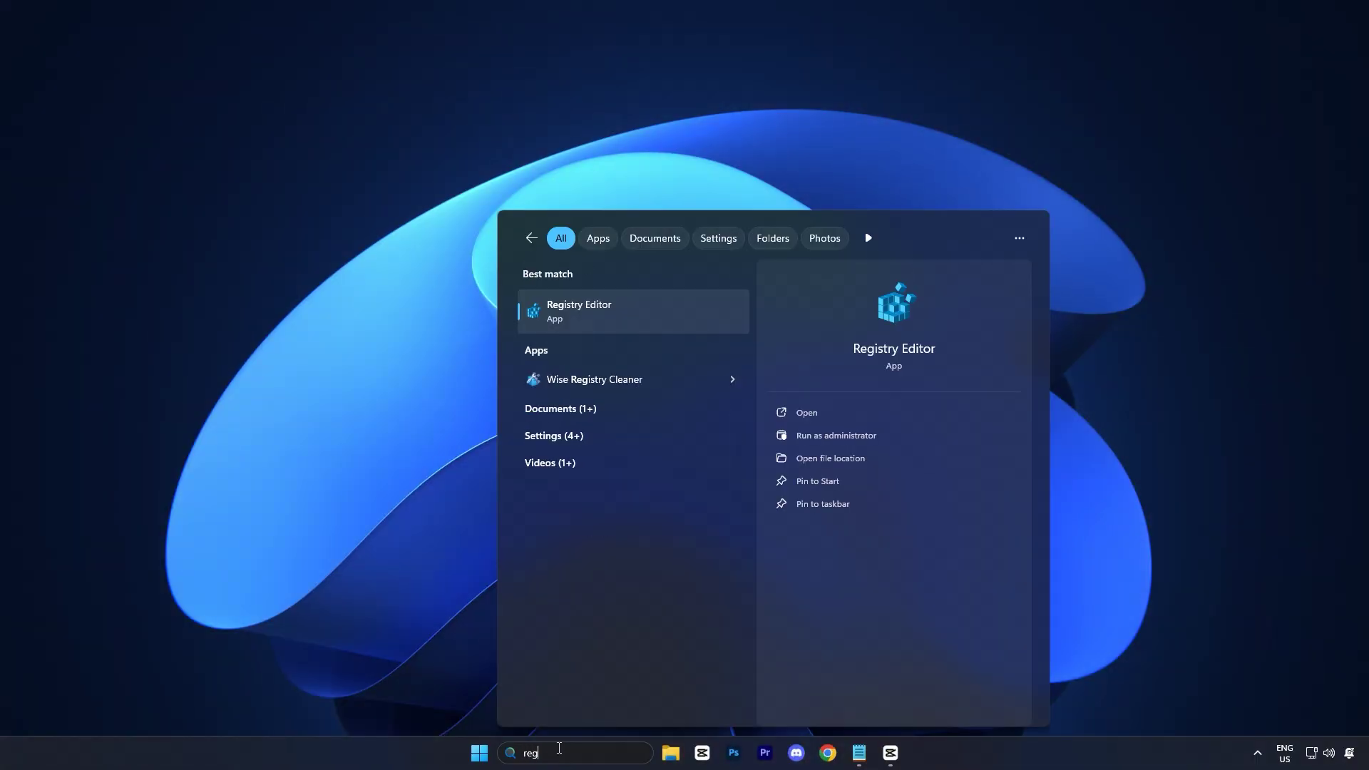
right_click(581, 318)
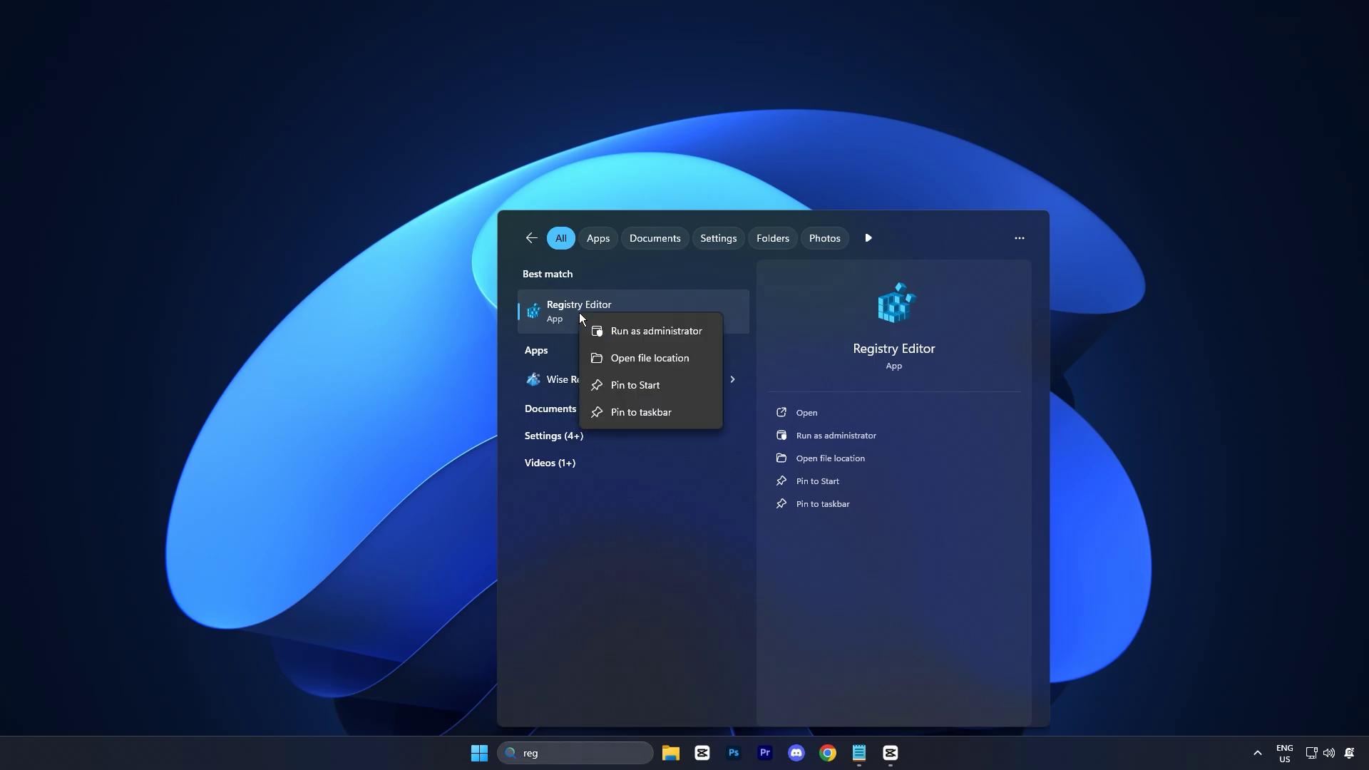
left_click(670, 330)
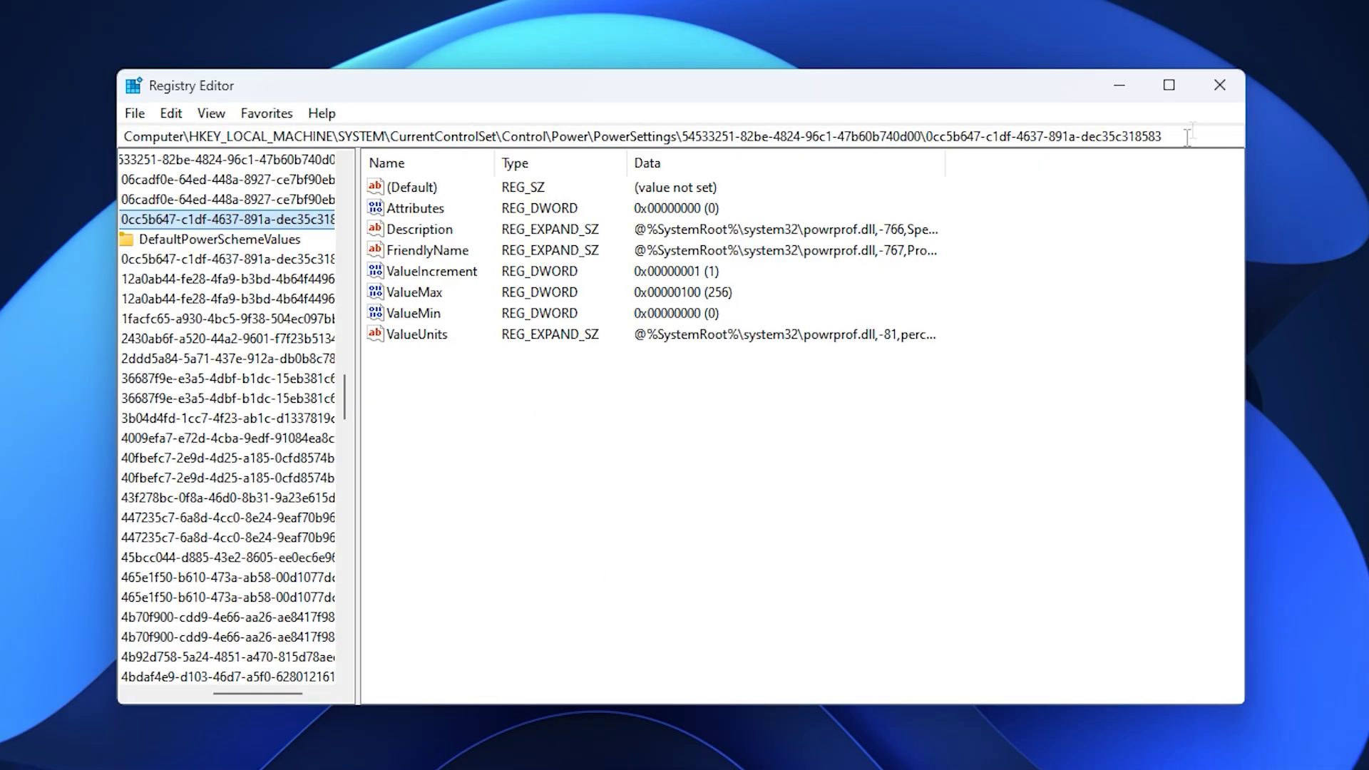
left_click_drag(1187, 136, 216, 136)
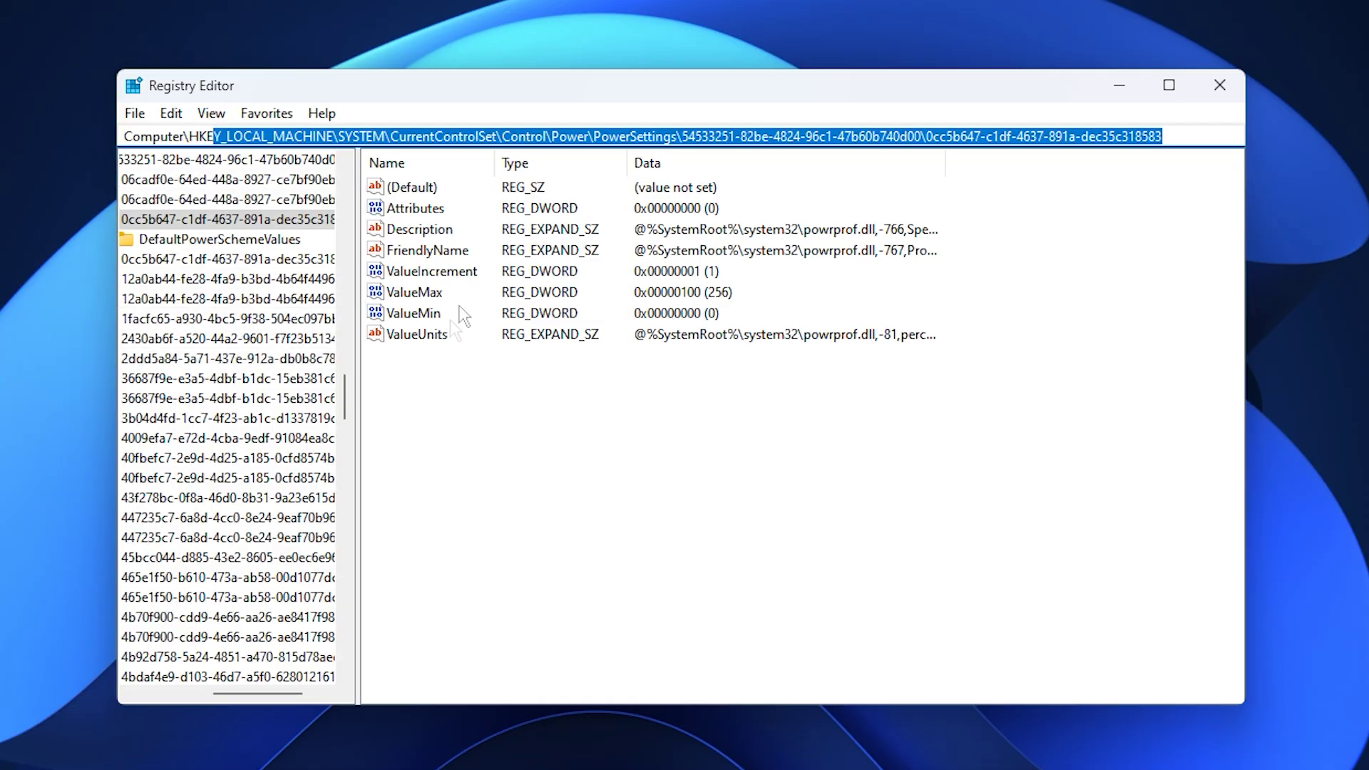
left_click(421, 387)
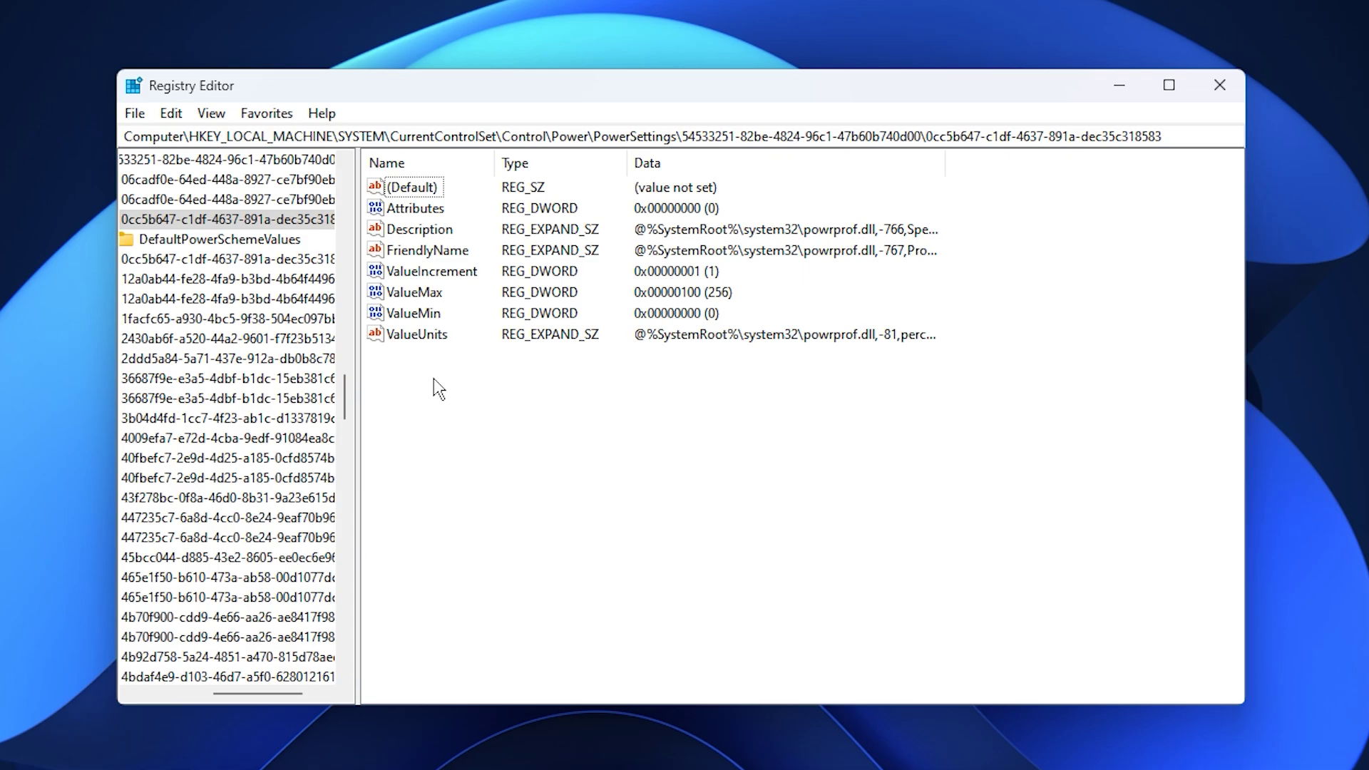
left_click(411, 300)
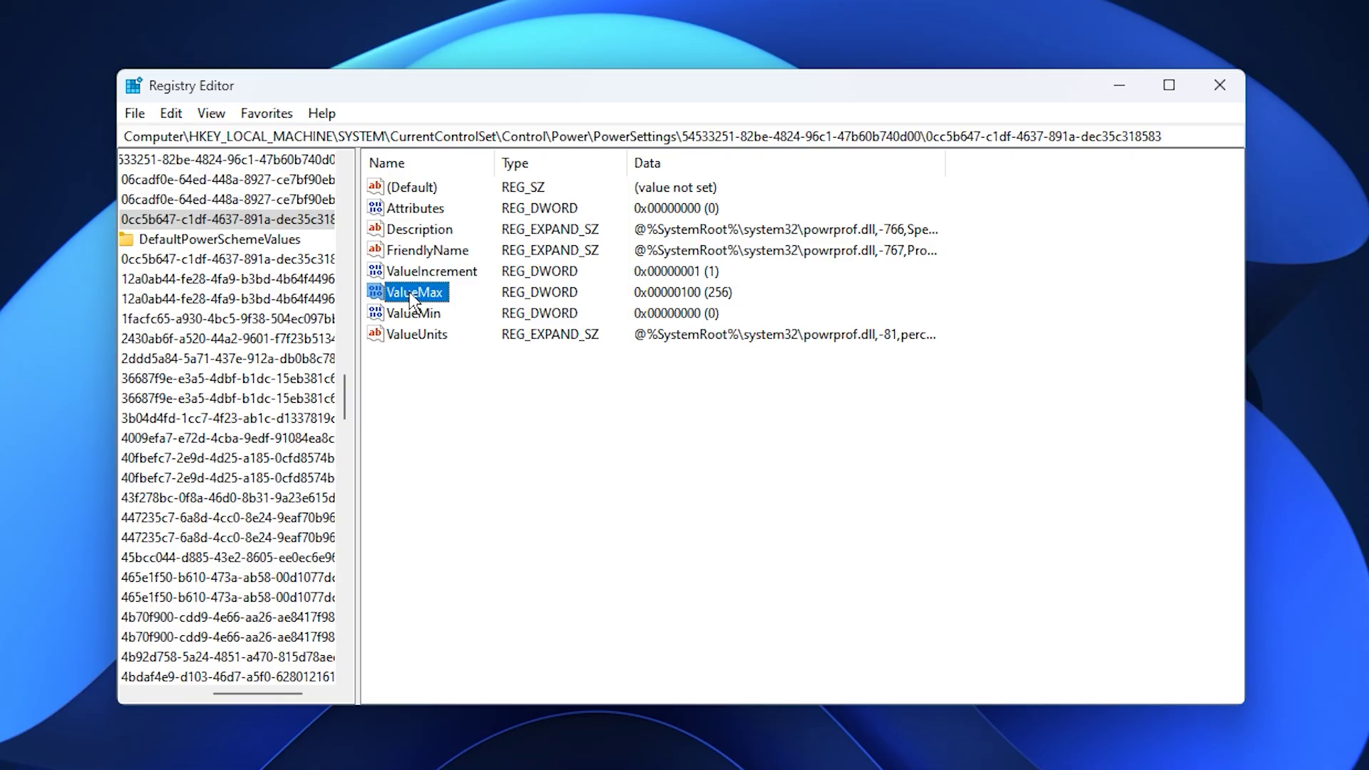
right_click(405, 293)
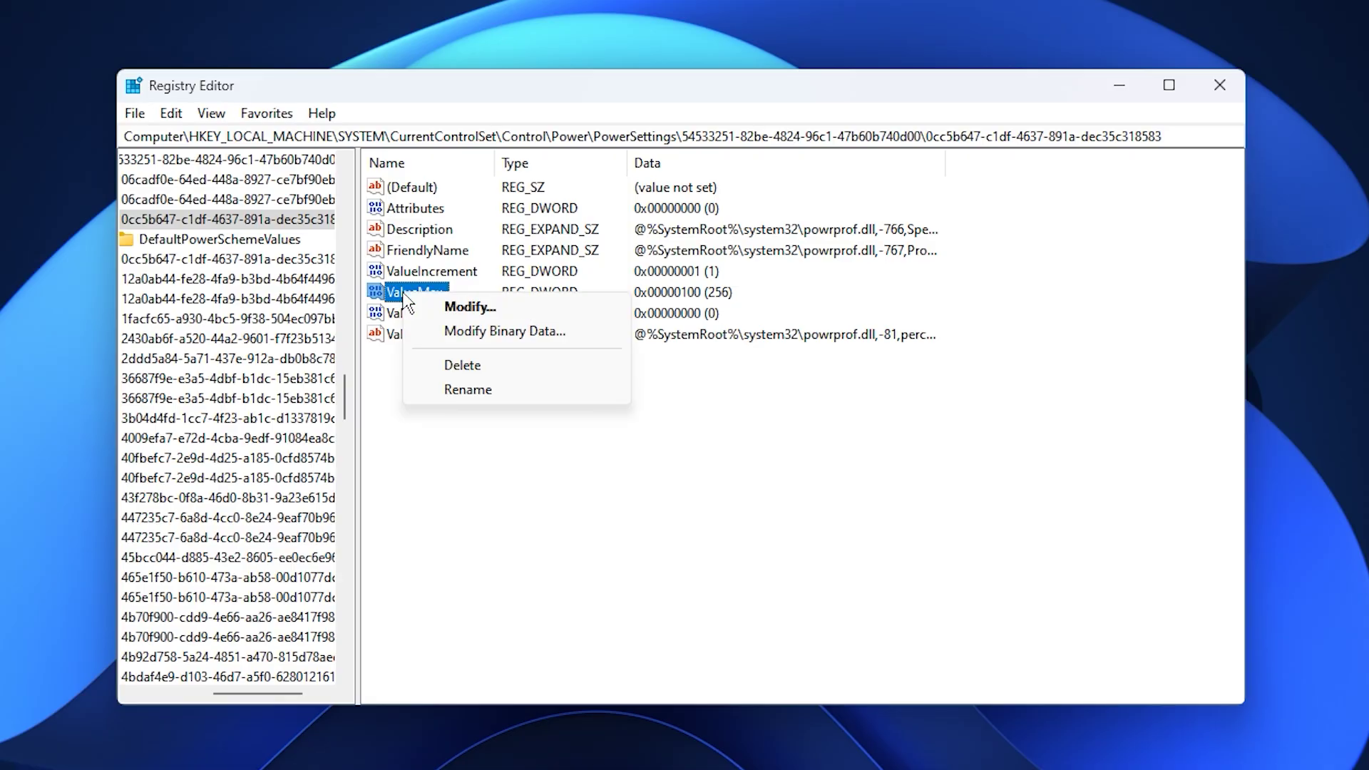
left_click(462, 308)
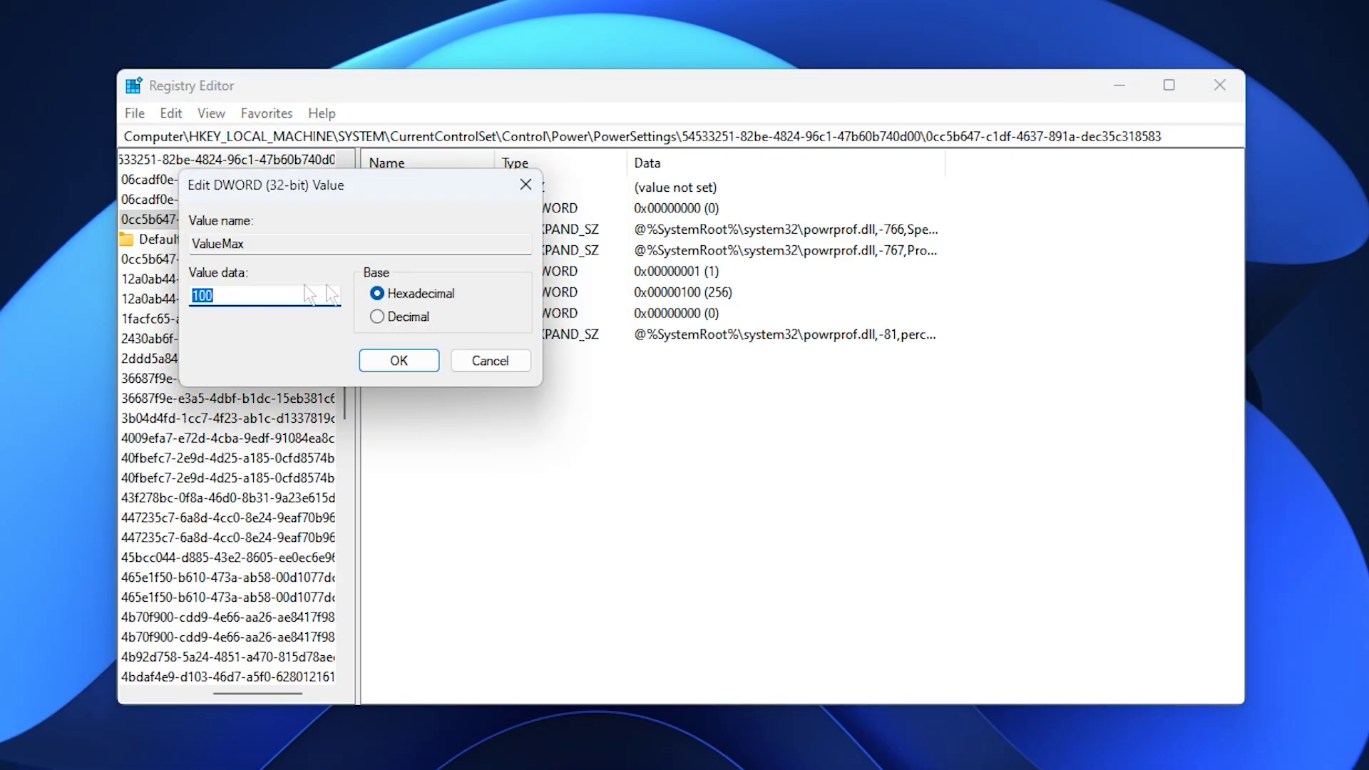
left_click(231, 294)
left_click(376, 361)
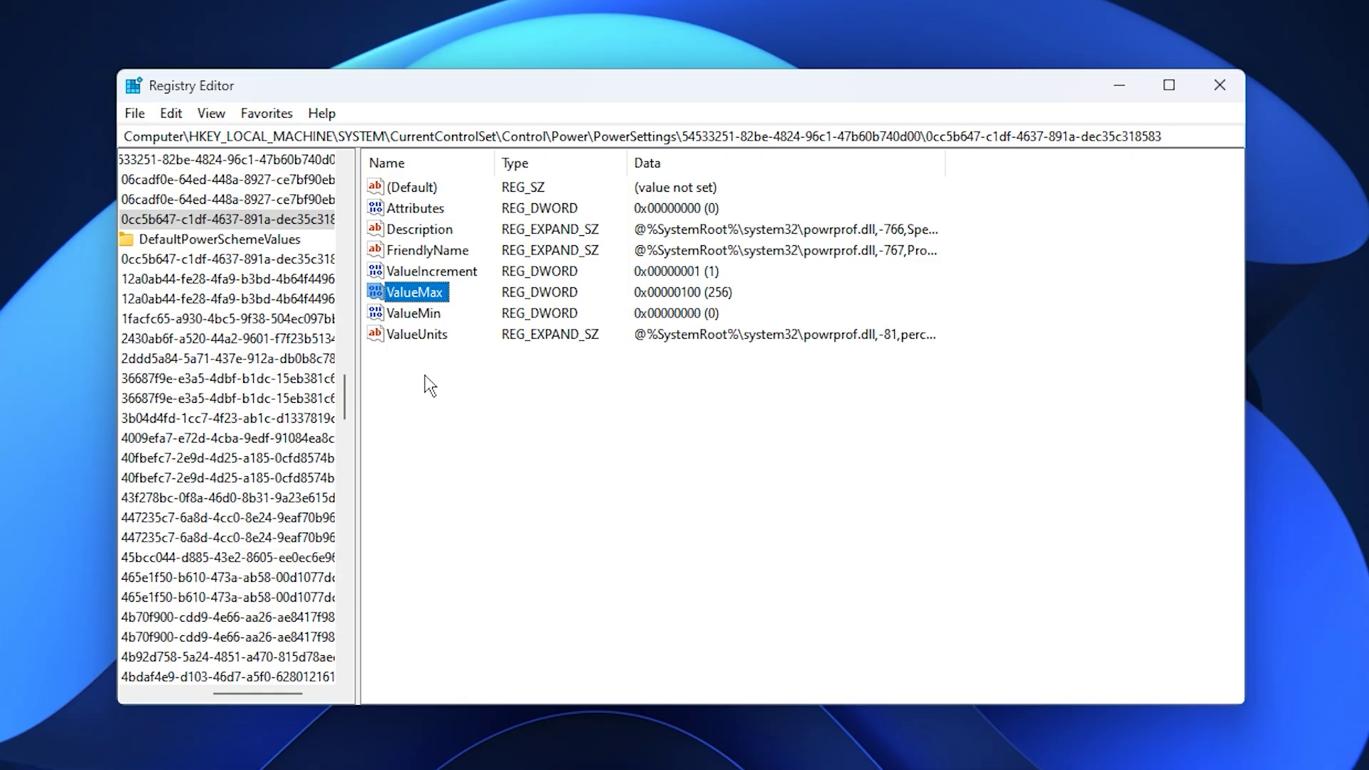
left_click(425, 317)
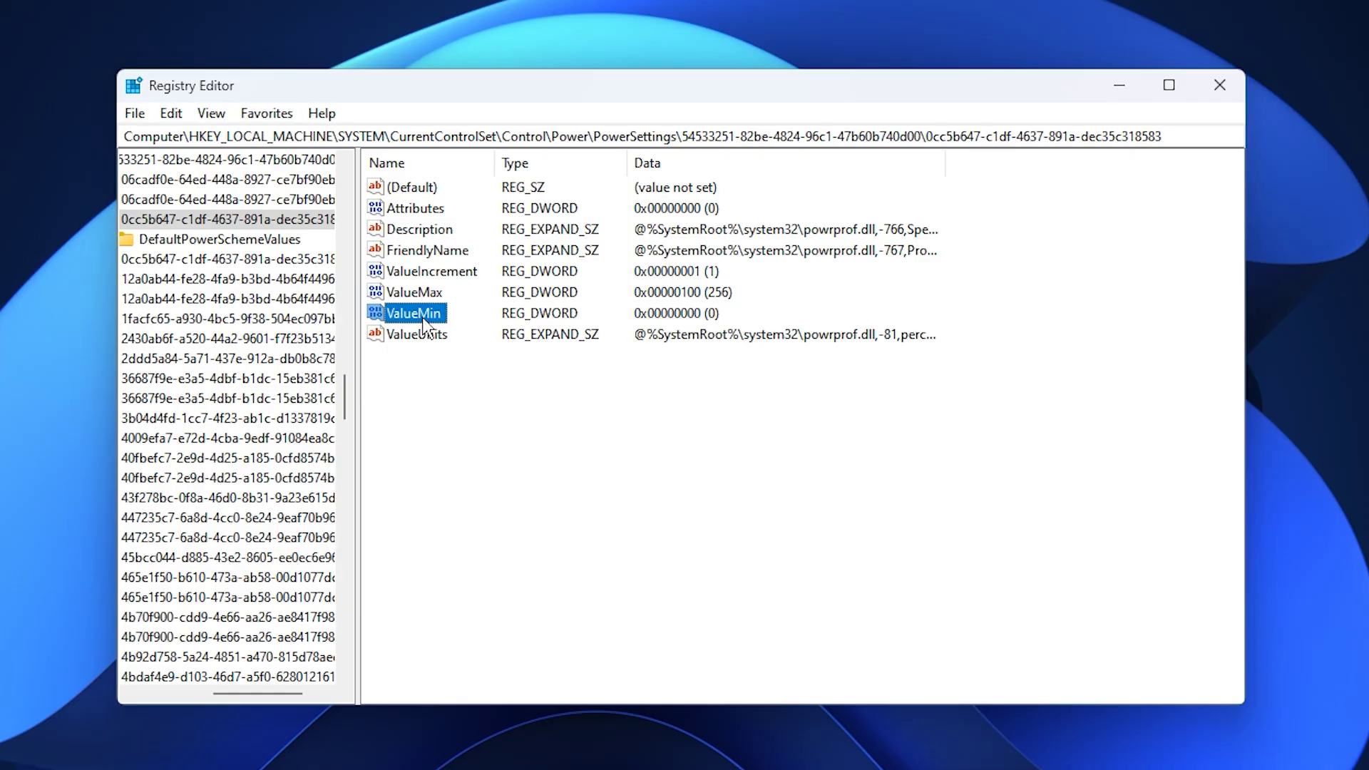
right_click(426, 322)
left_click(481, 335)
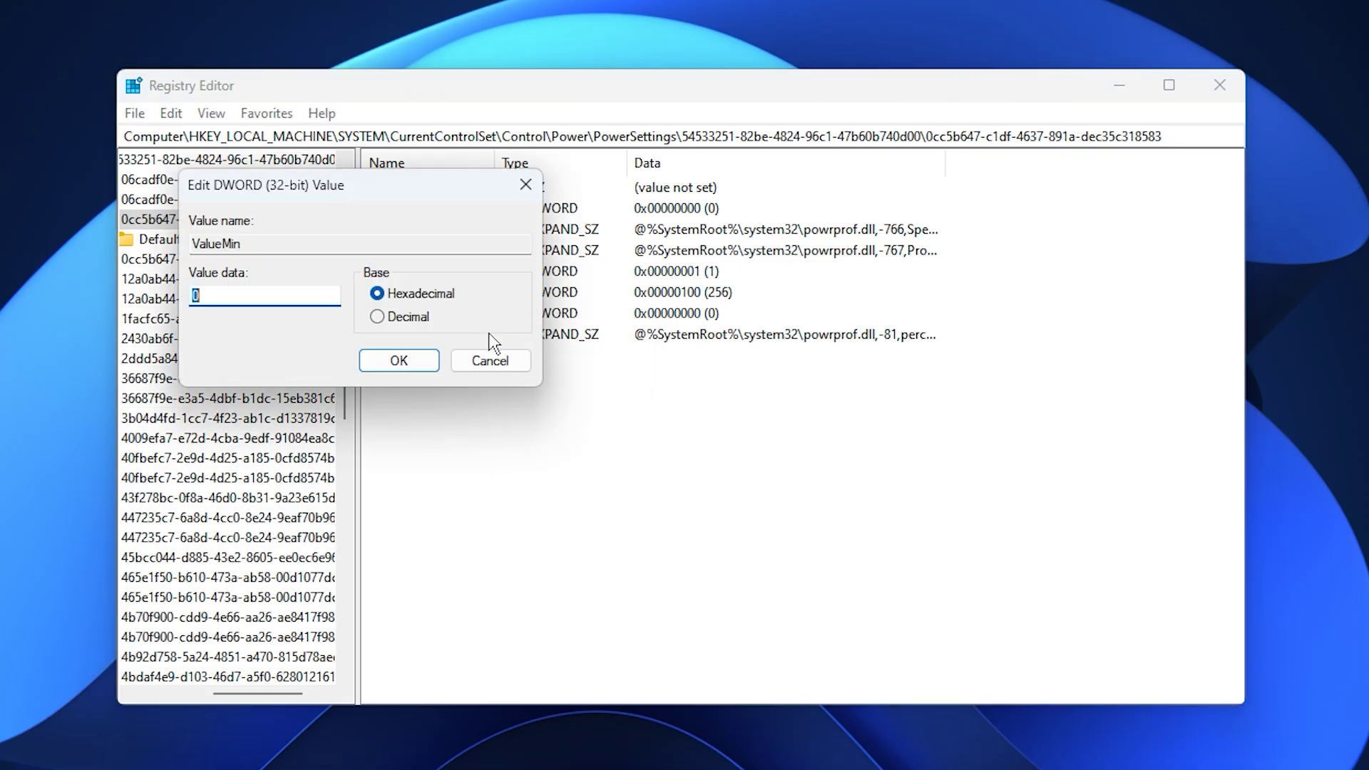
left_click(231, 297)
left_click(392, 361)
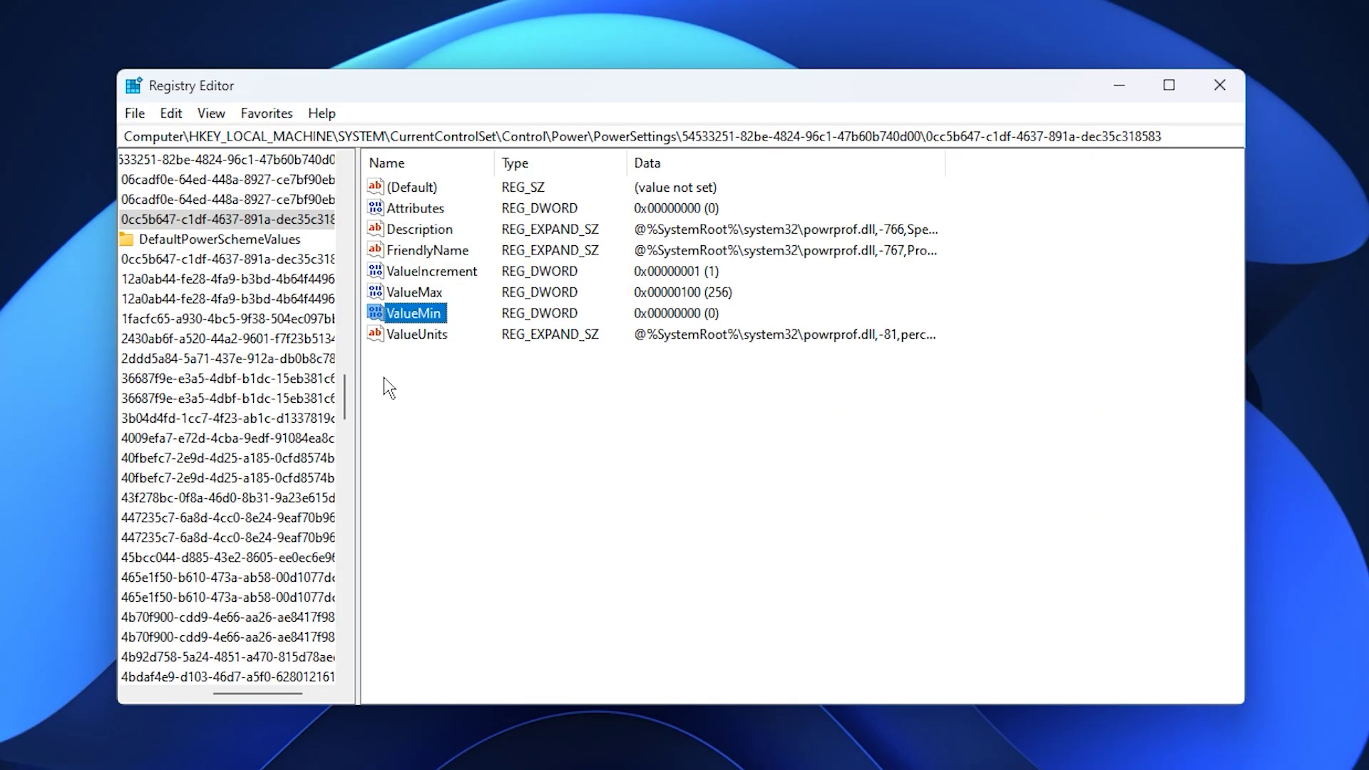
Step: Go to HKEY_LOCAL_MACHINE\SYSTEM\CurrentControlSet\Control\PriorityControl by pasting the path into the address bar
left_click(389, 368)
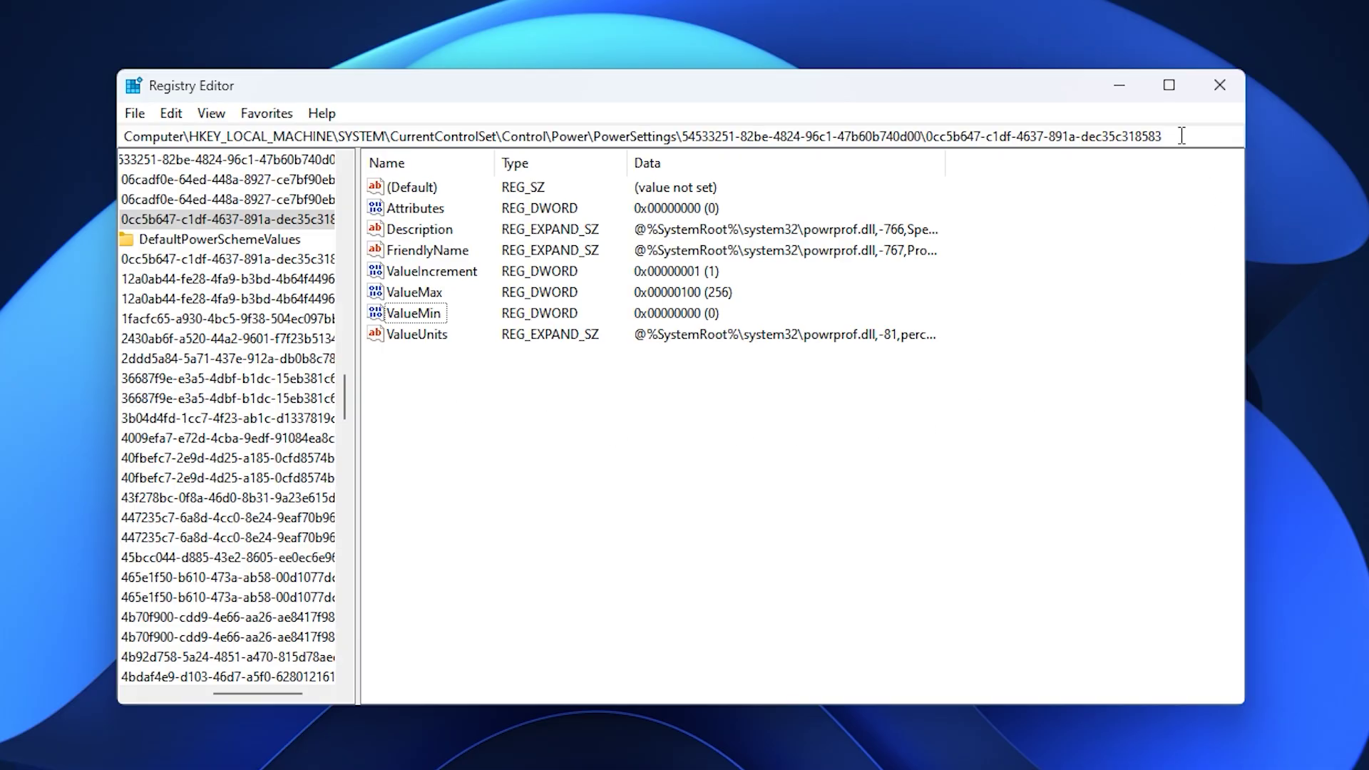
left_click_drag(1180, 136, 258, 140)
key("ctrl+a")
type("HKEY_LOCAL_MACHINE\\SYSTEM\\CurrentControlSet\\Control\\PriorityControl")
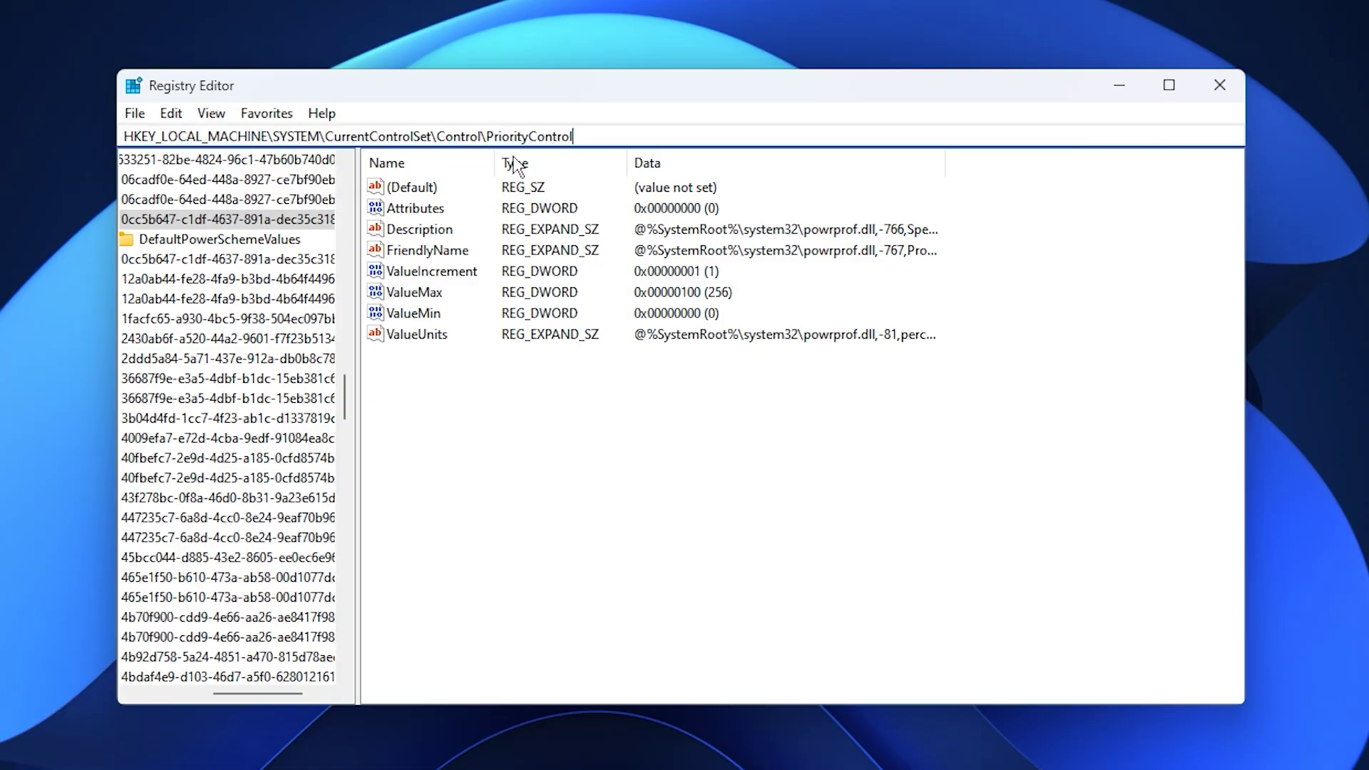
key("Return")
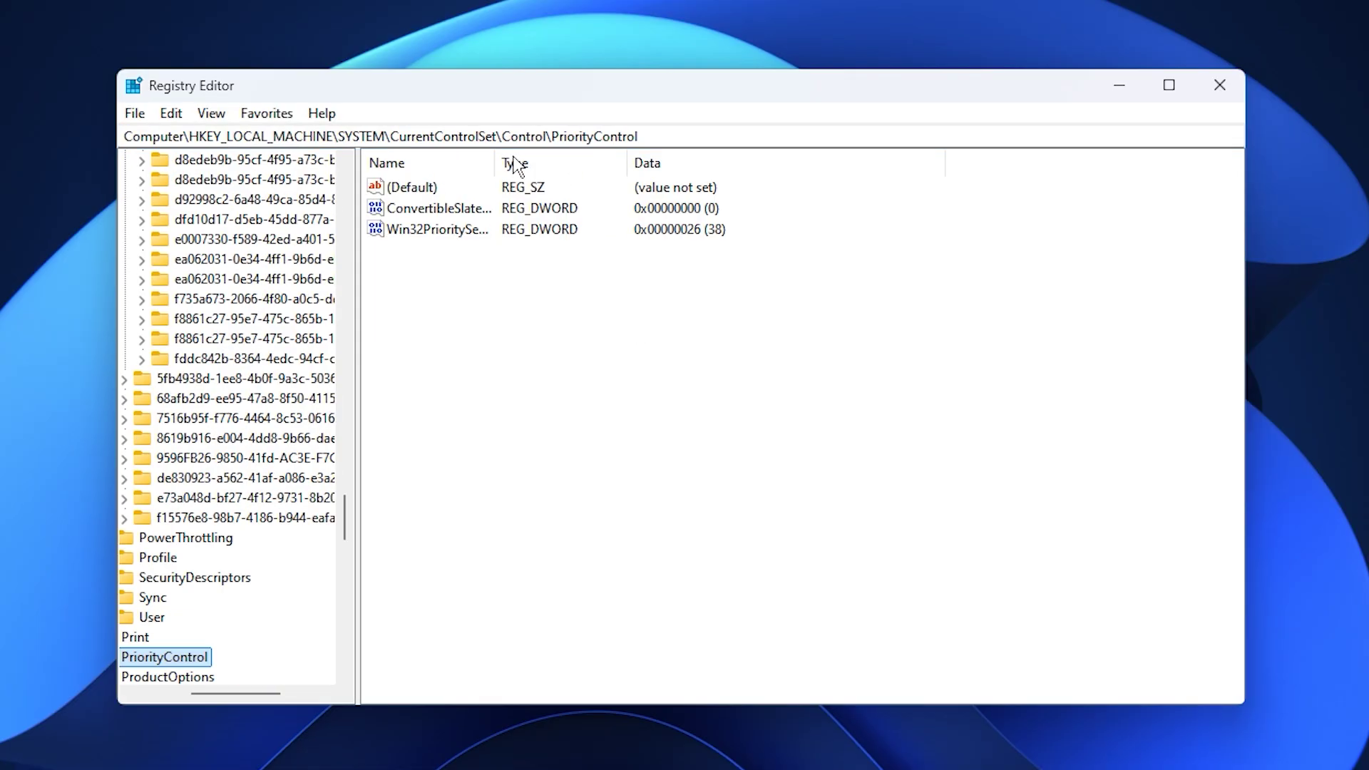
Step: Check that Win32PrioritySeparation's data is 26 and confirm it unchanged
left_click(426, 275)
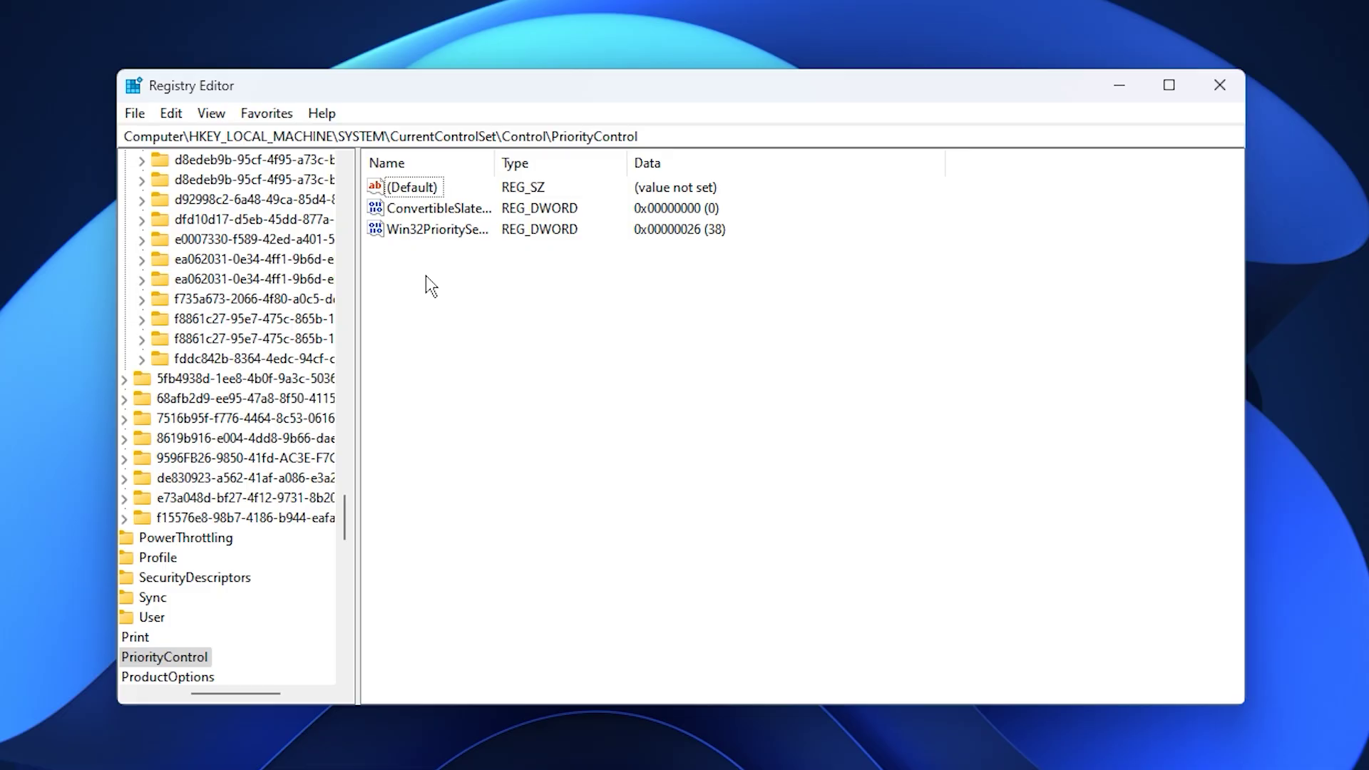
left_click(423, 229)
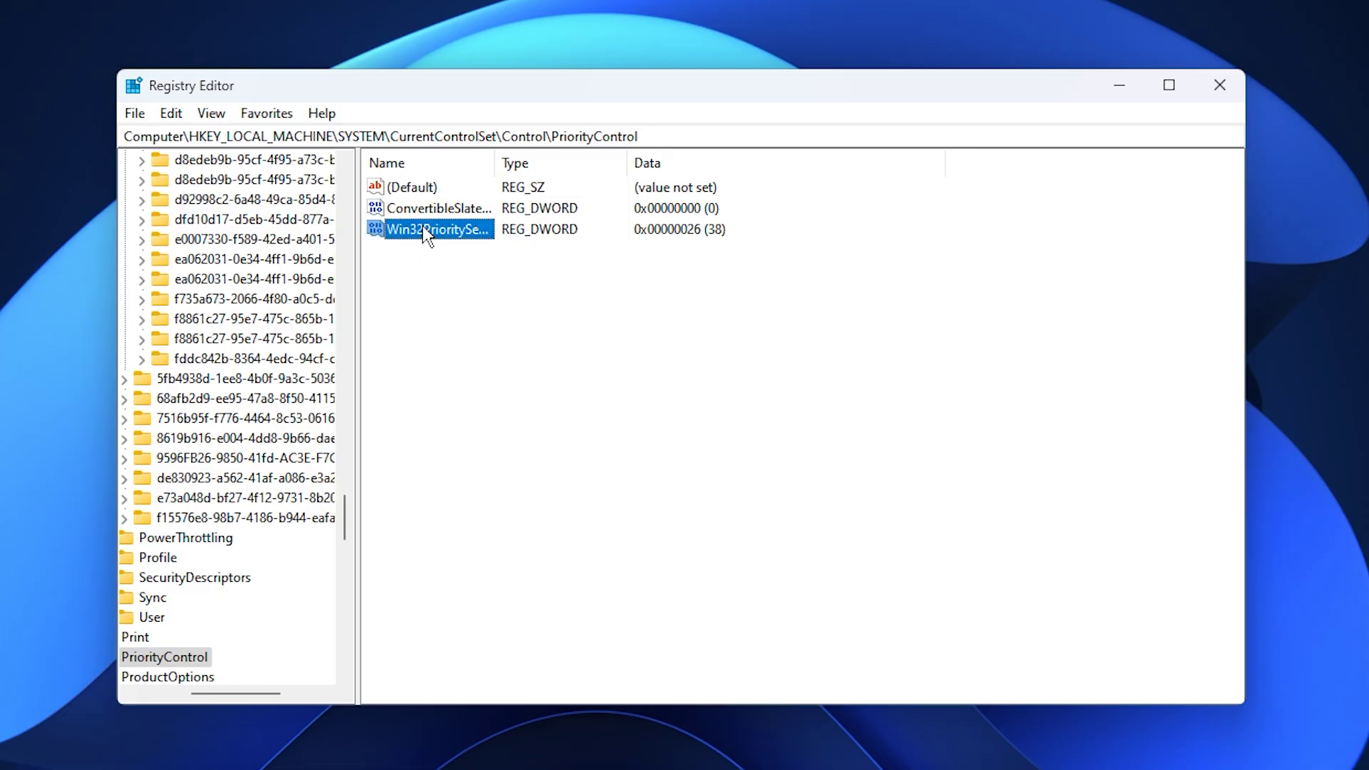
right_click(422, 225)
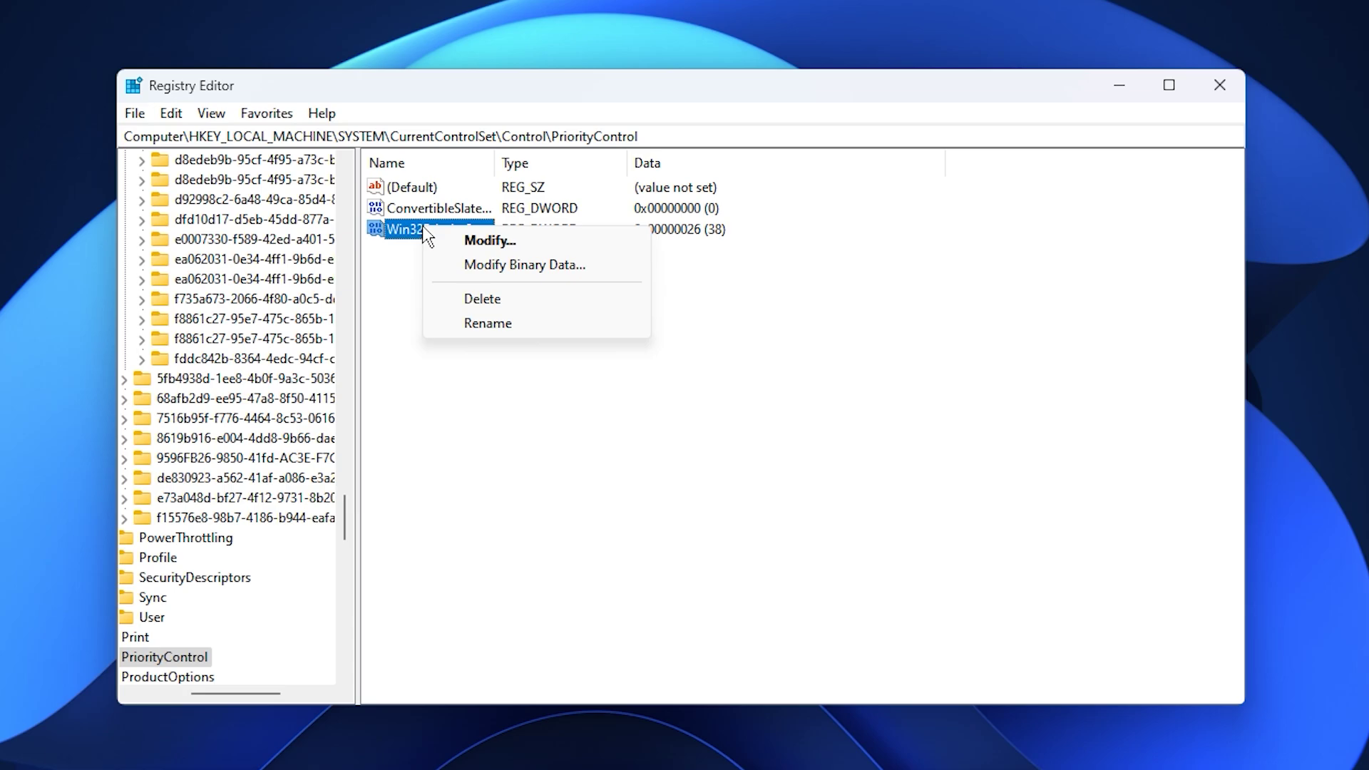
left_click(485, 242)
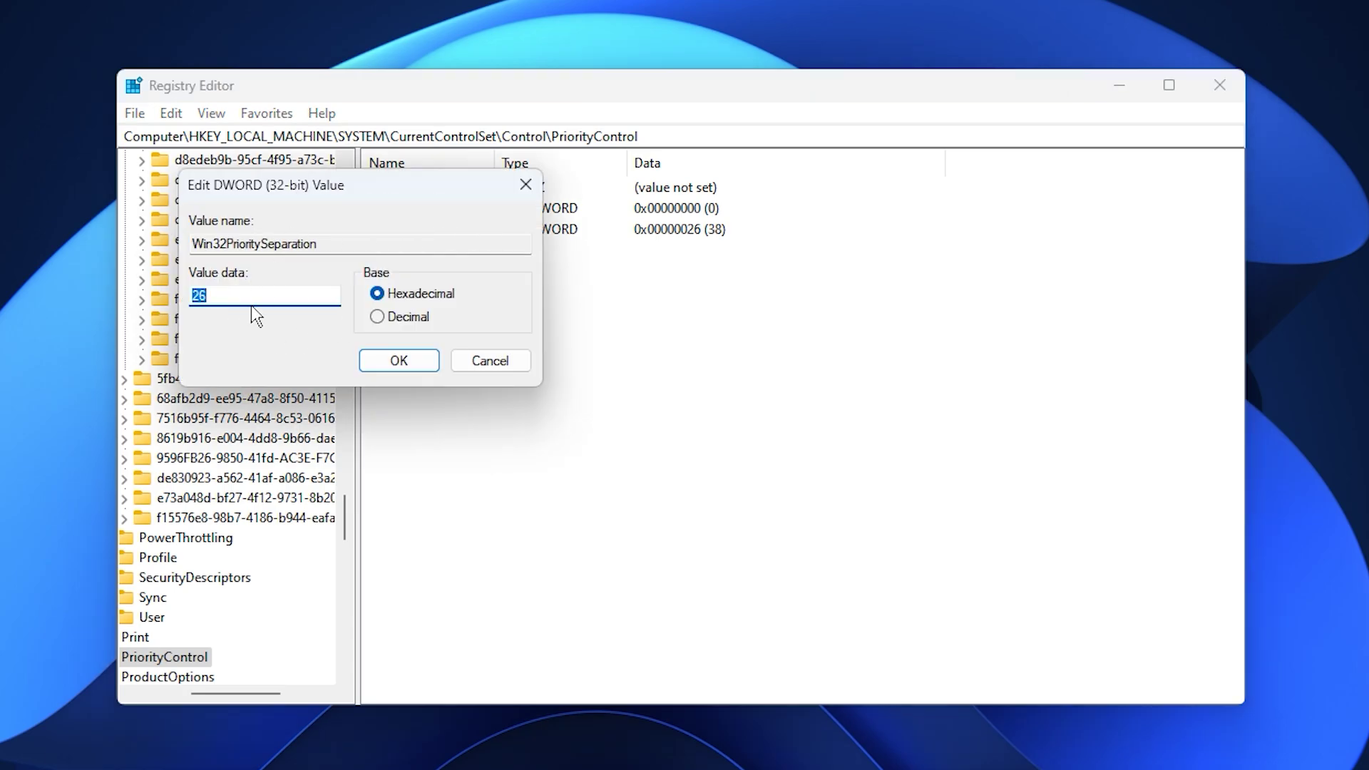
left_click(197, 297)
left_click(397, 361)
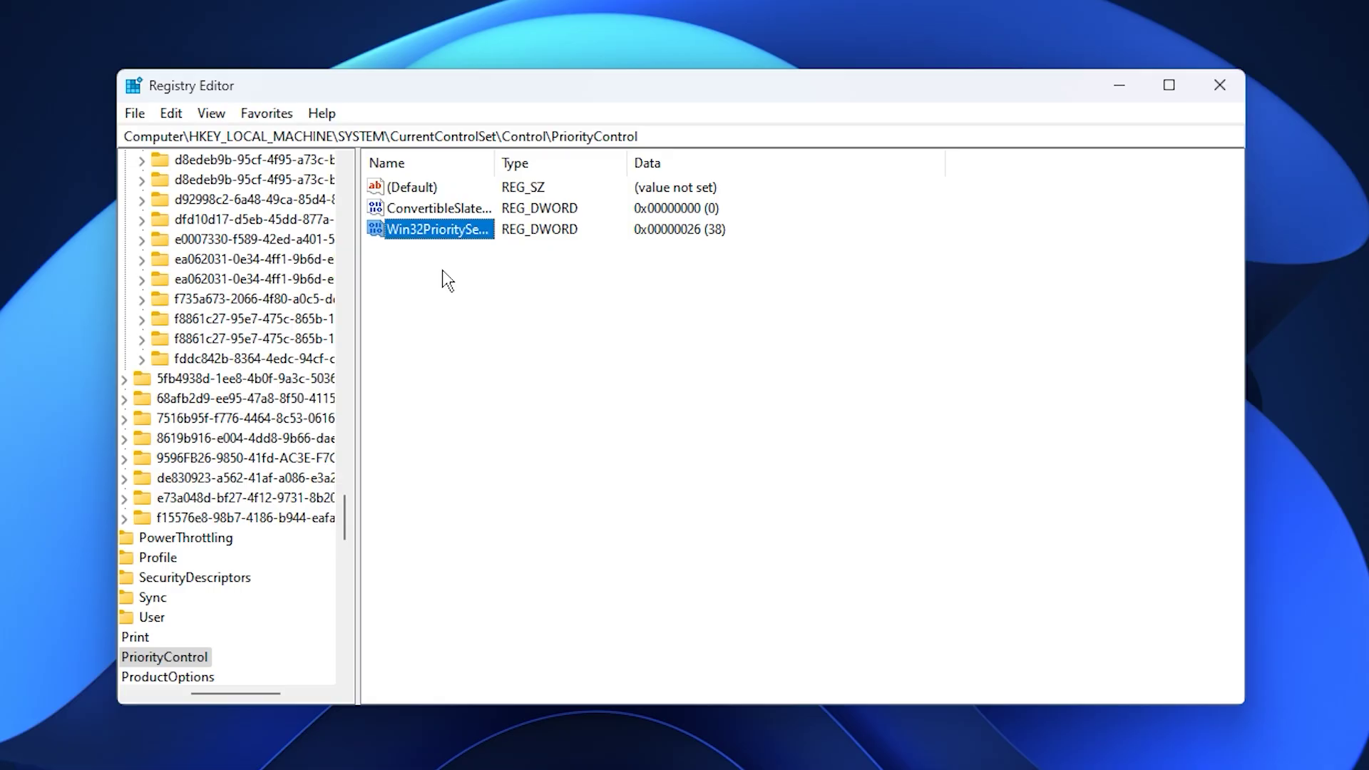
left_click(442, 269)
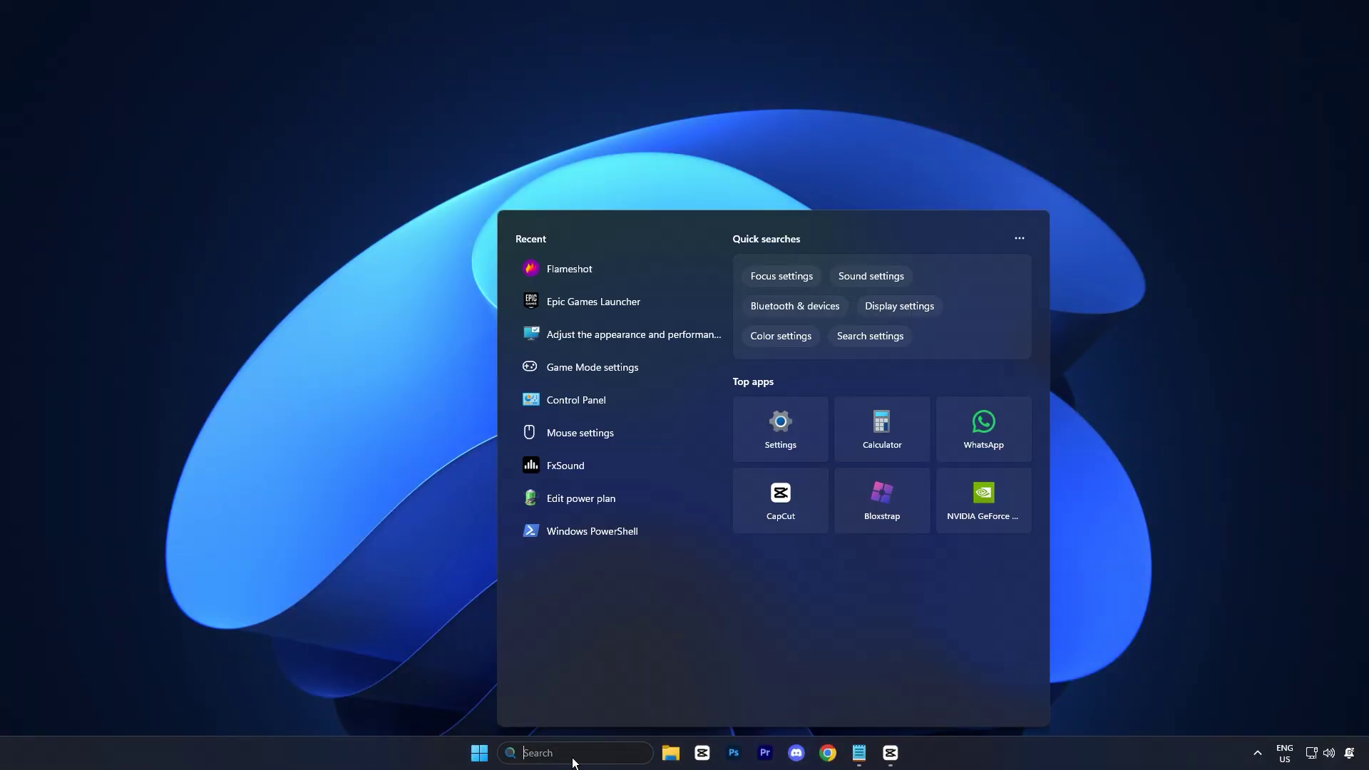
Step: Open Performance Options from System Properties' Advanced tab via an 'advanc' search
type("advanc")
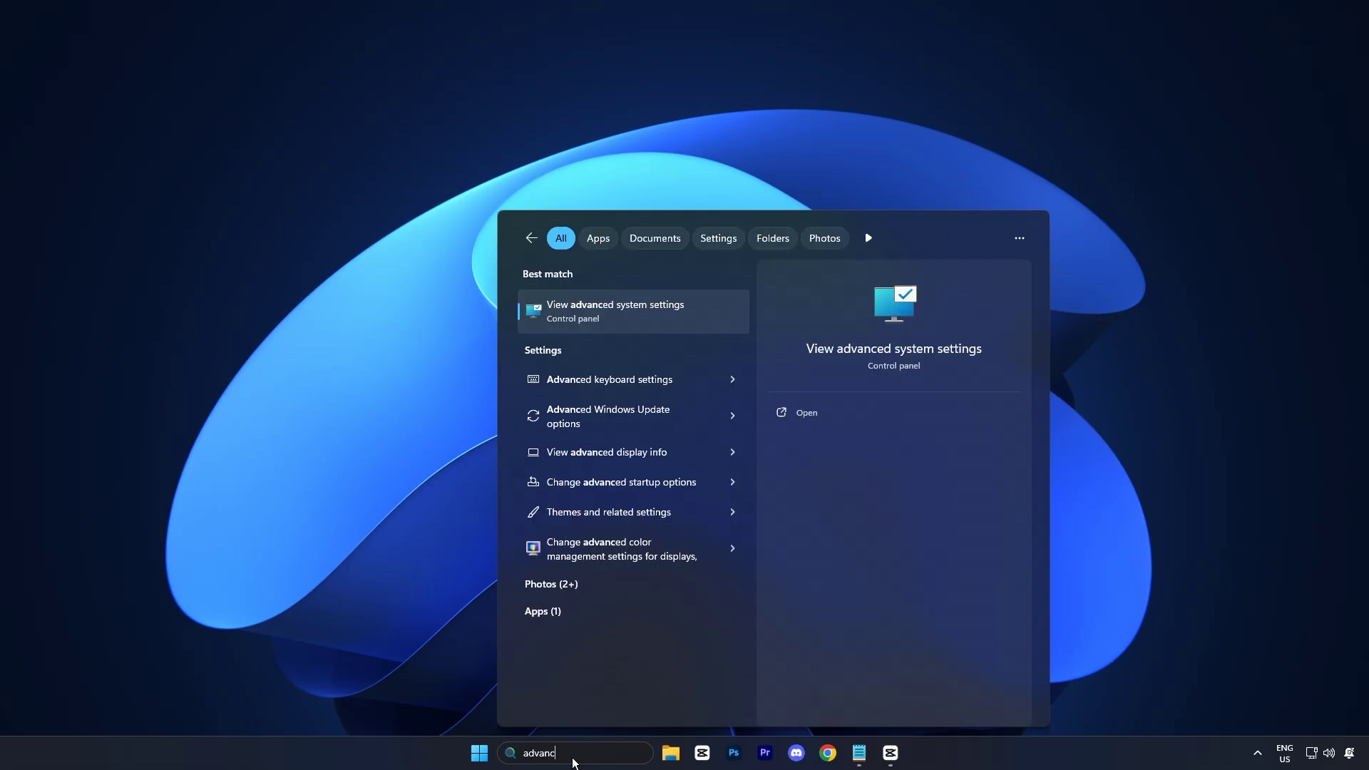
left_click(620, 313)
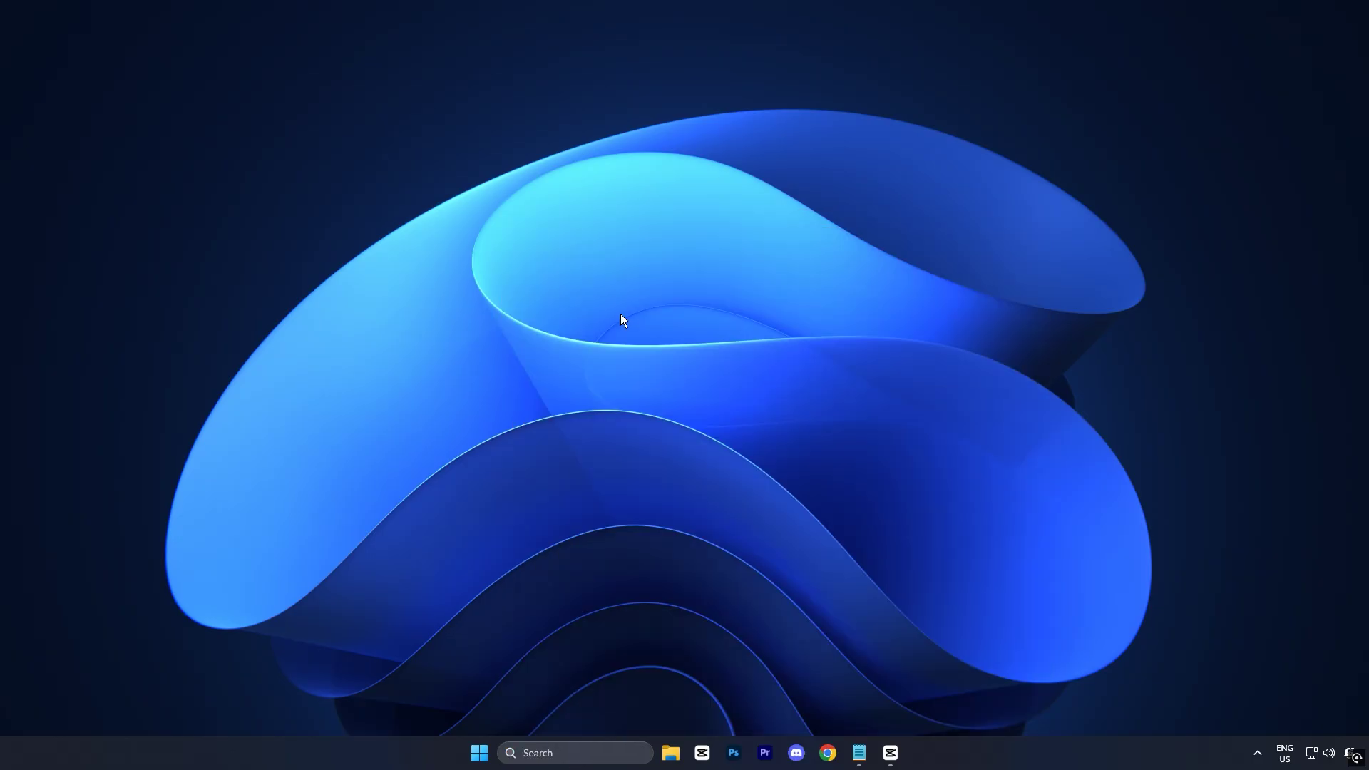
left_click_drag(242, 119, 630, 197)
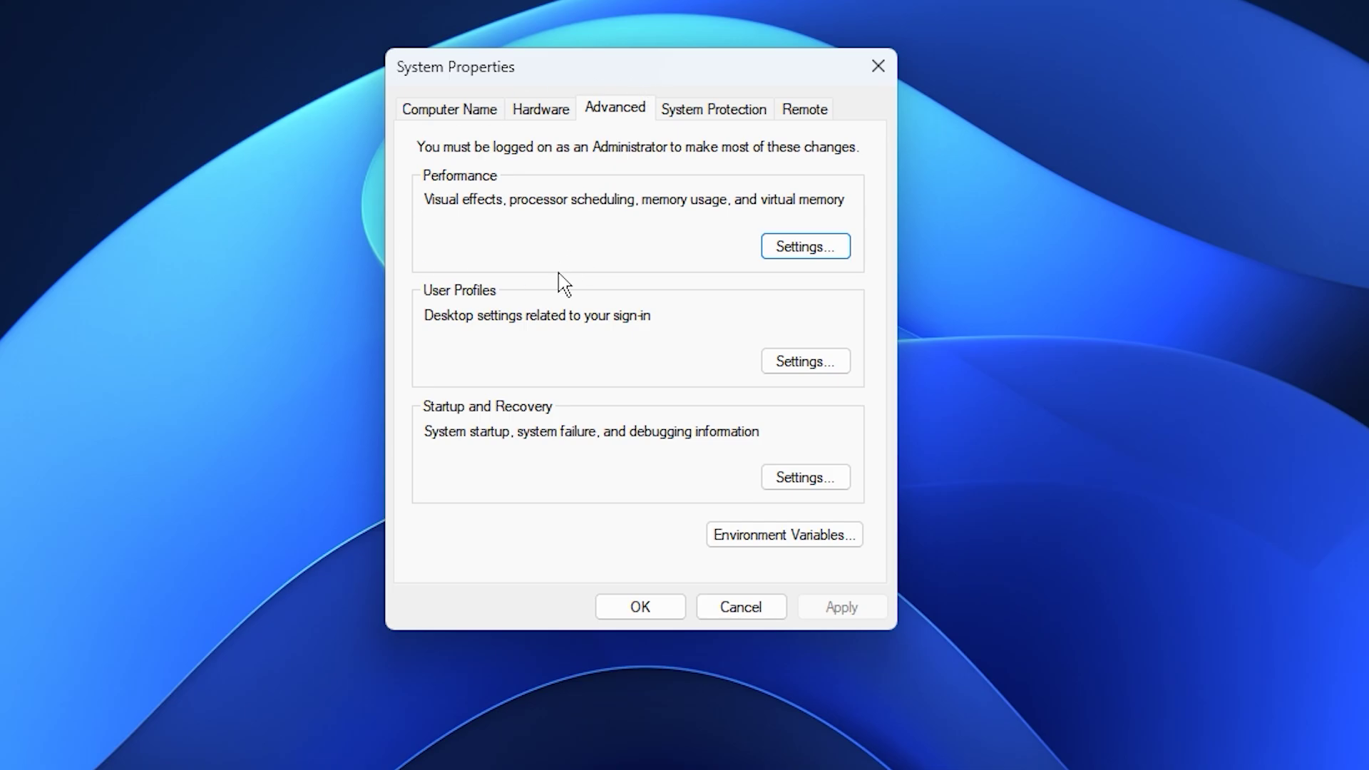
left_click(787, 254)
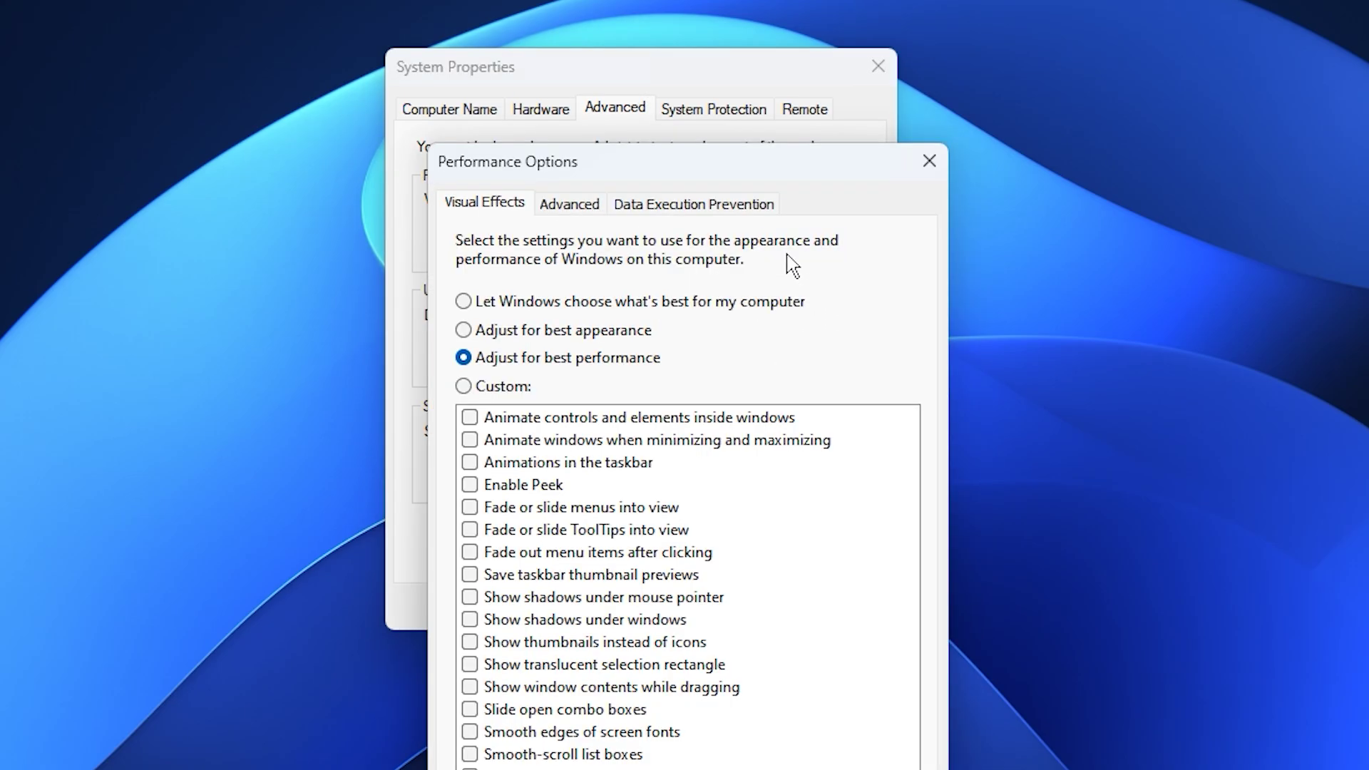
left_click_drag(626, 174, 590, 39)
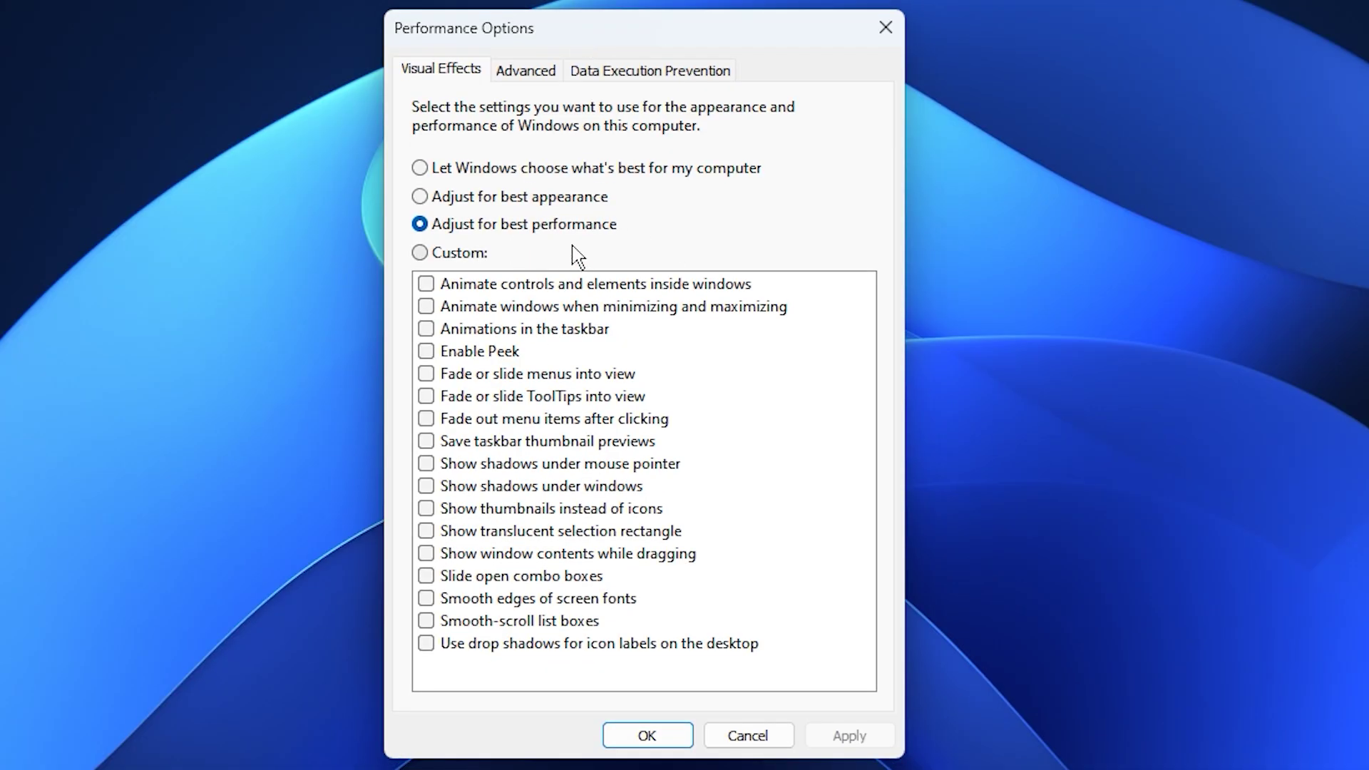
Step: Open Virtual Memory from the Advanced tab, showing C: set to 24576–49152 MB
left_click(511, 71)
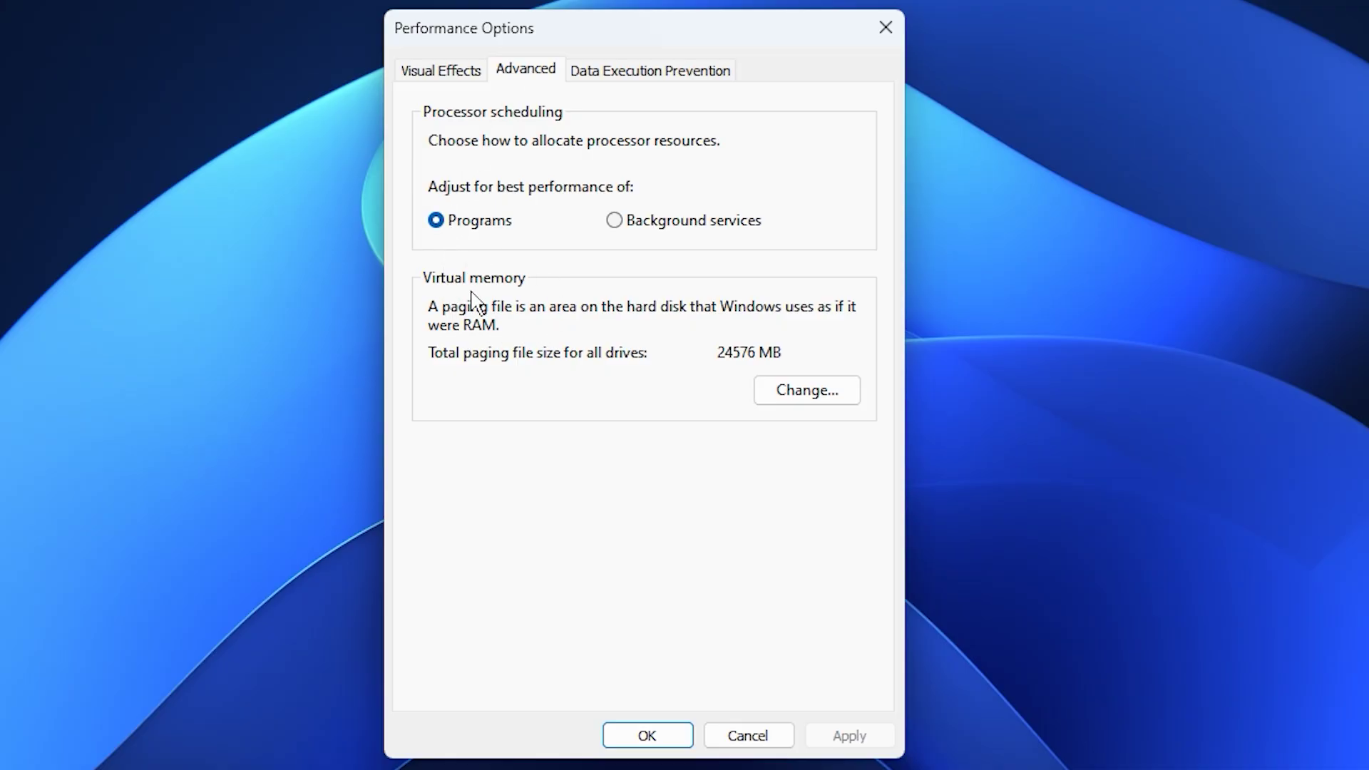
left_click(788, 397)
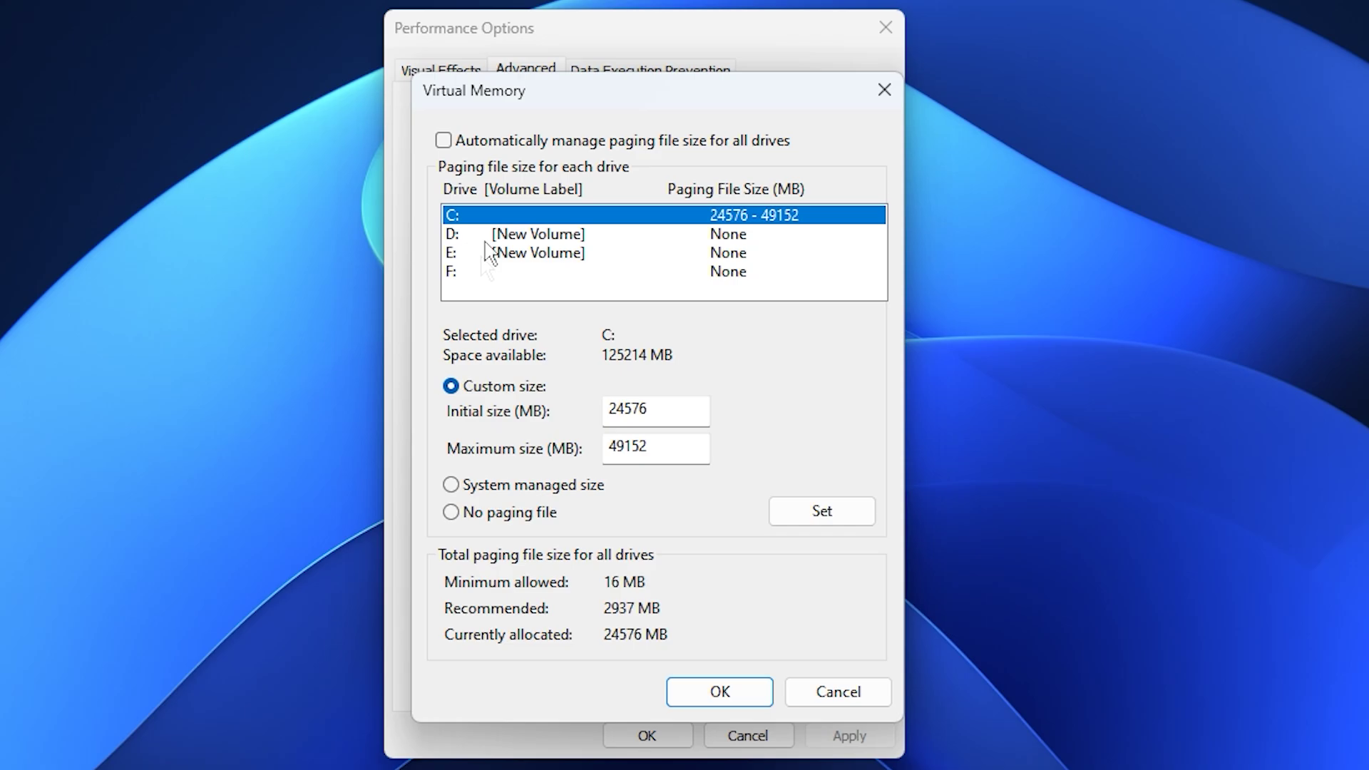
Step: Change the C: paging file's initial size from 24576 to 1361 MB
left_click(648, 417)
double_click(647, 418)
type("1361")
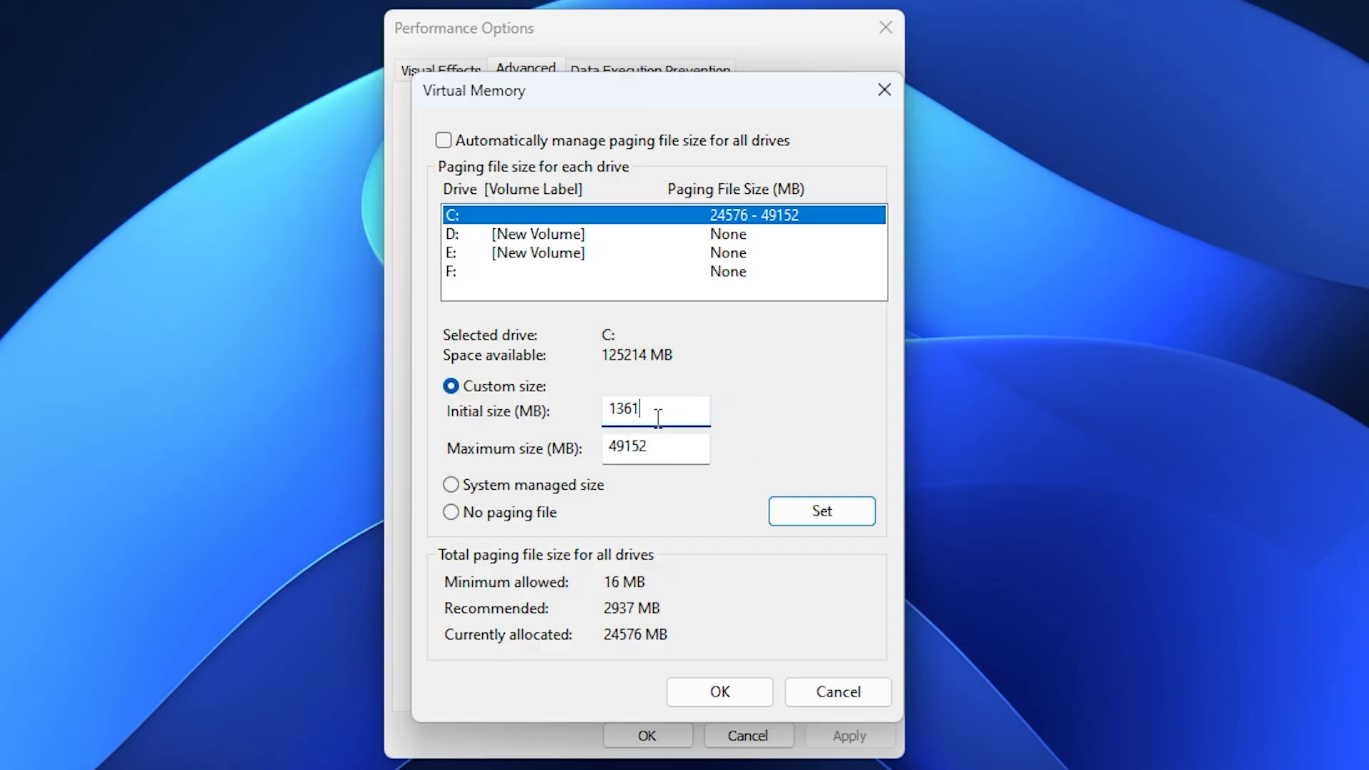
Step: Clear the 49152 MB maximum size and search for 'calc'
left_click(657, 455)
double_click(657, 455)
key("BackSpace")
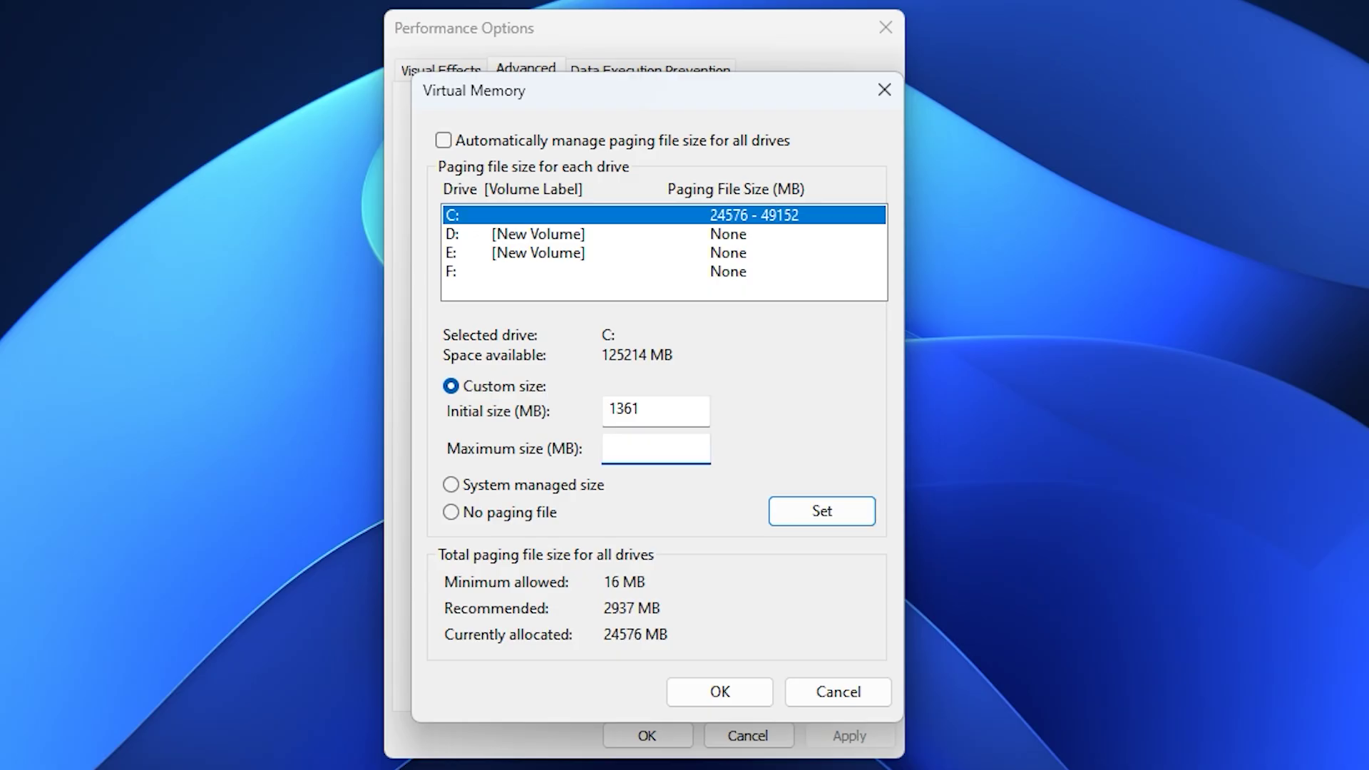
key("super+s")
type("calc")
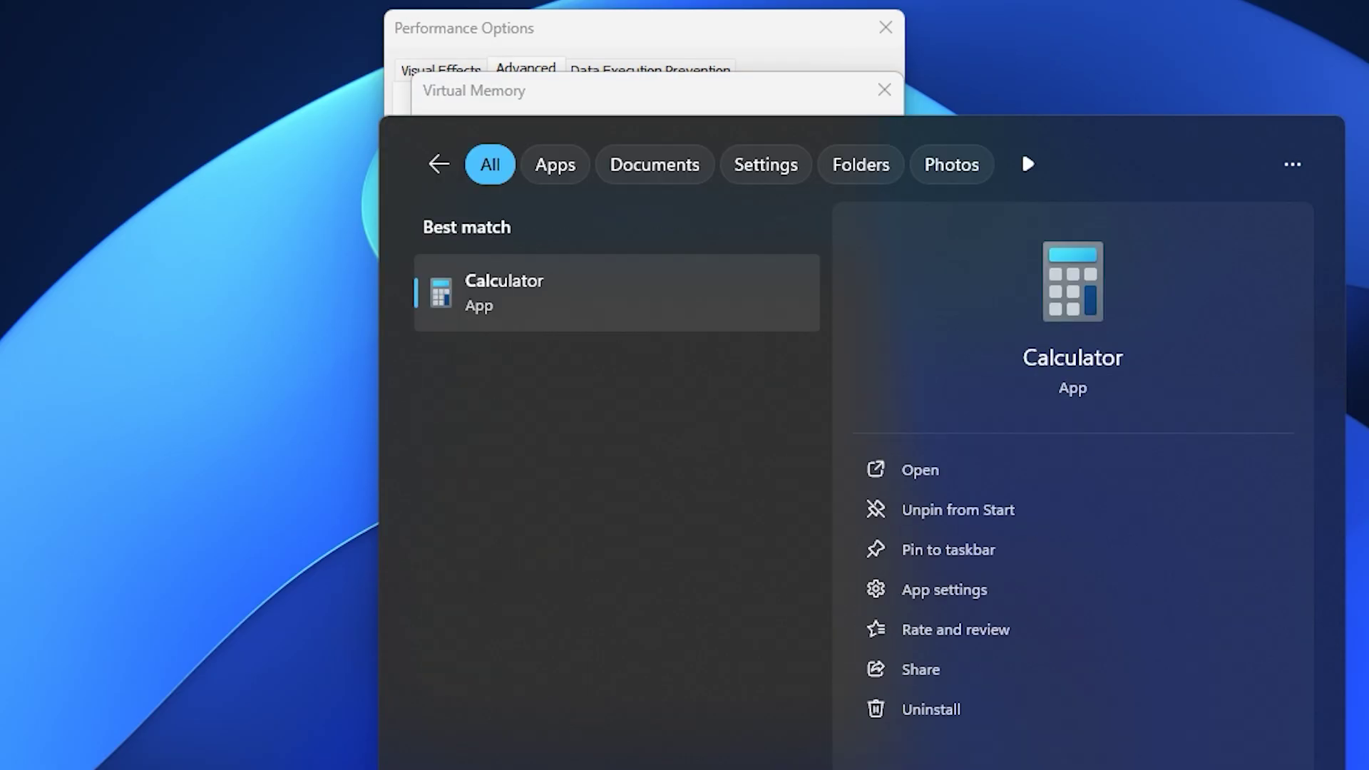
Step: In Calculator, compute 16 × 1024 = 16,384, then divide by 2 to get 8,192
left_click(562, 302)
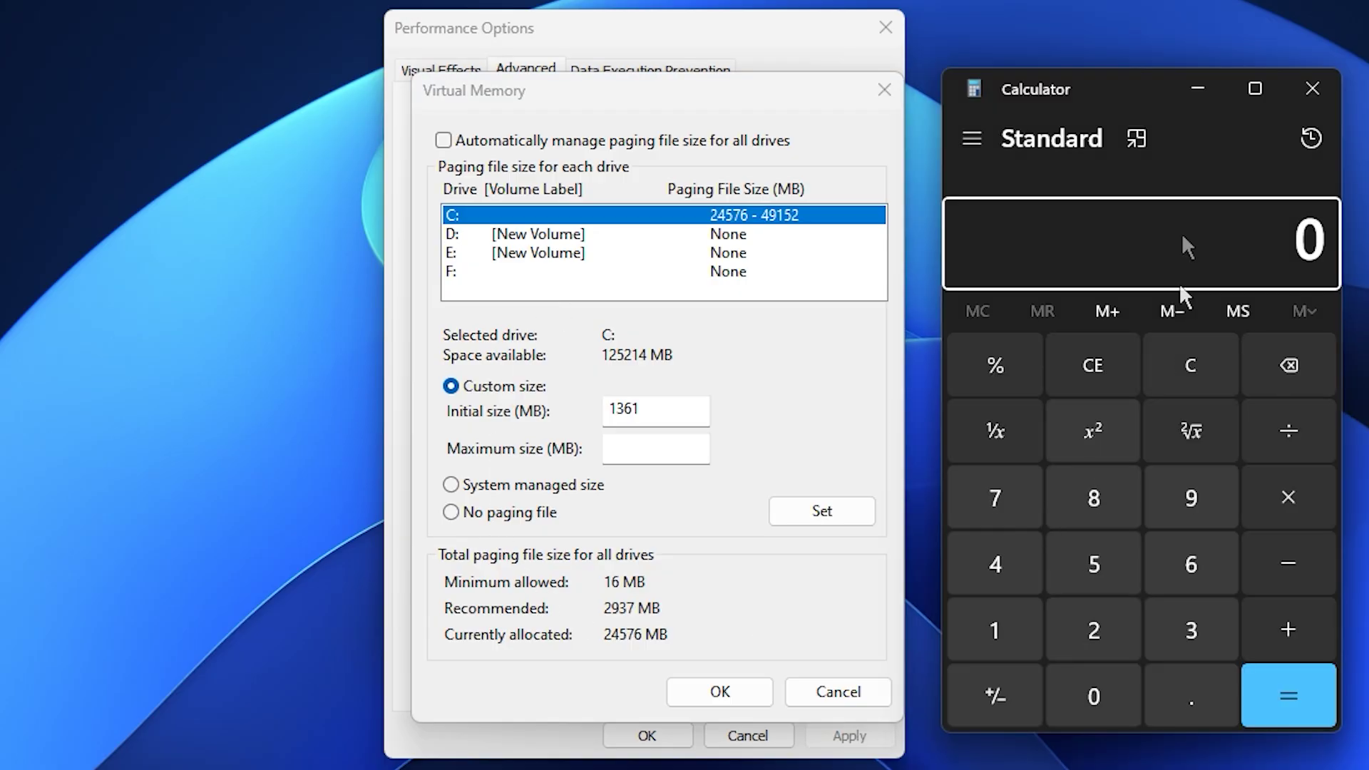
left_click(990, 636)
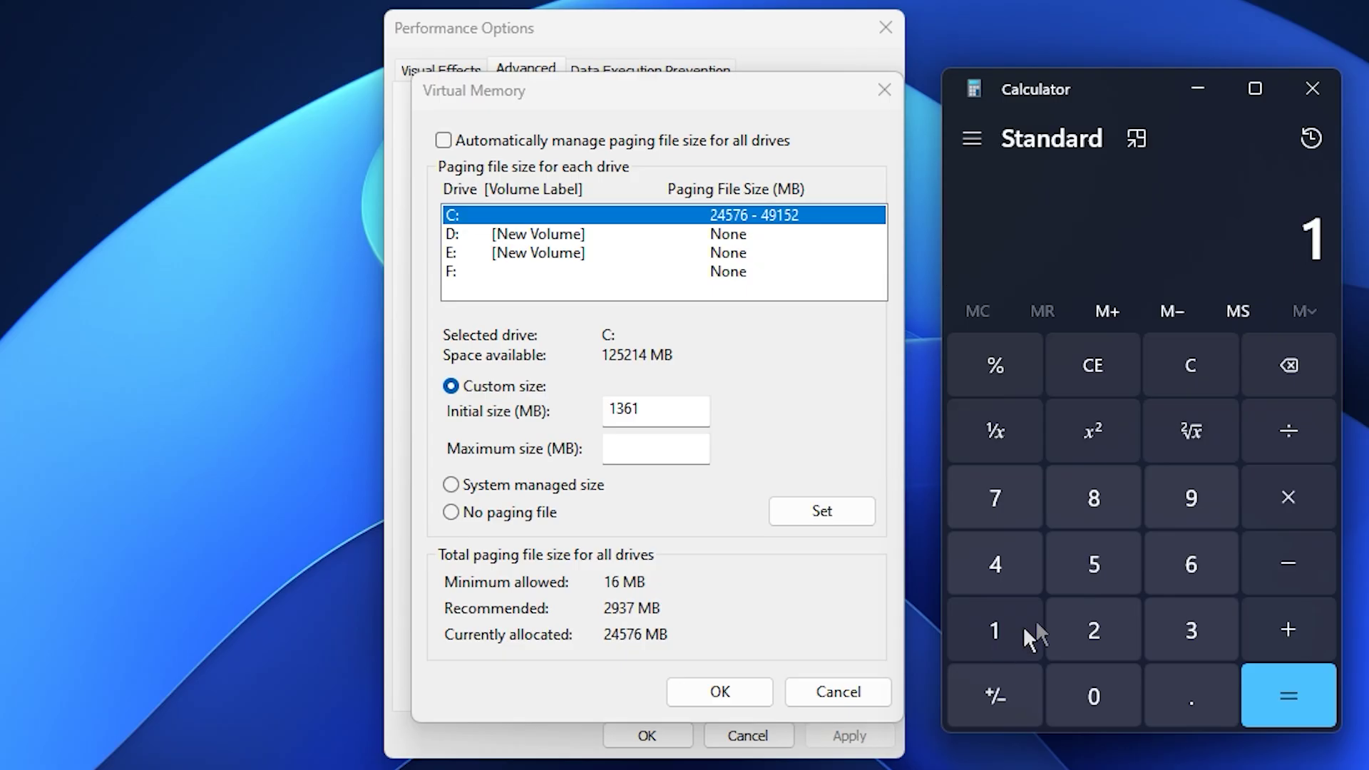
left_click(1169, 580)
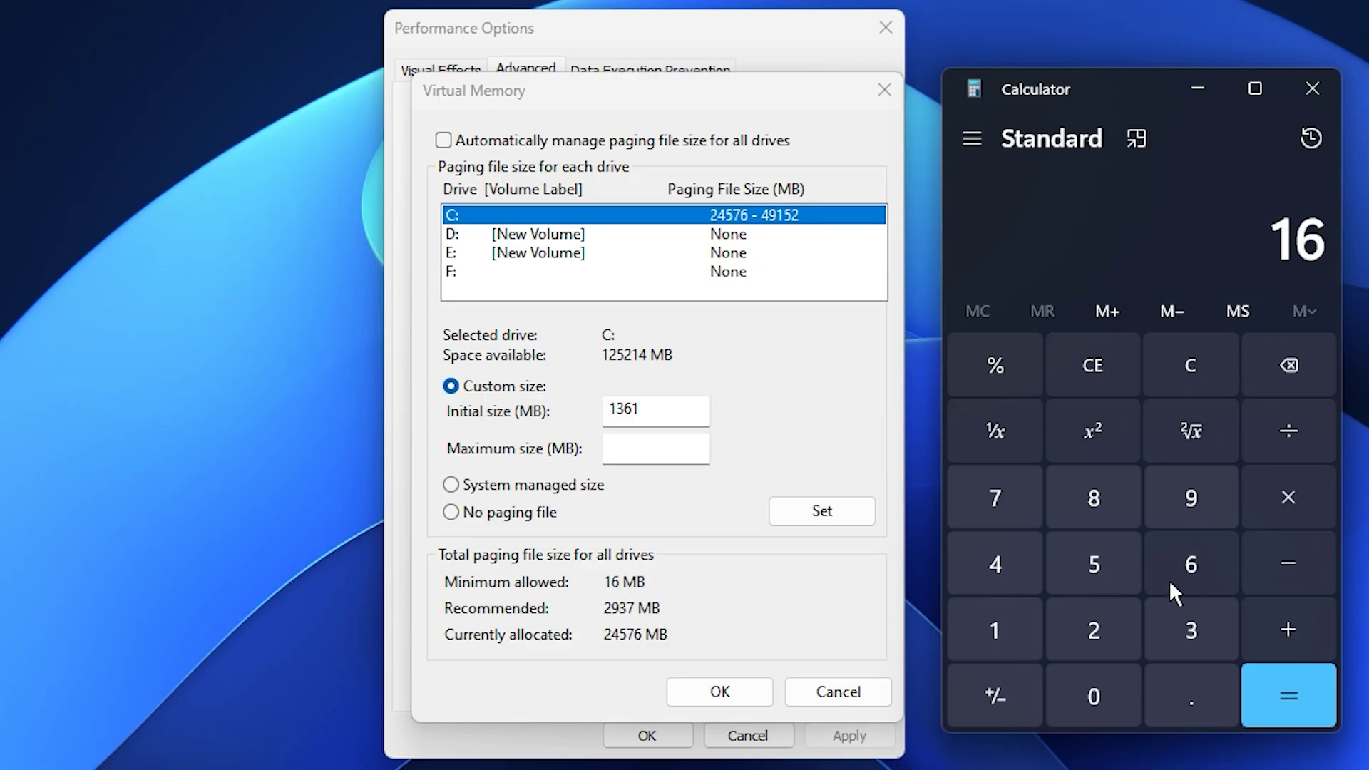
left_click(1294, 498)
left_click(988, 627)
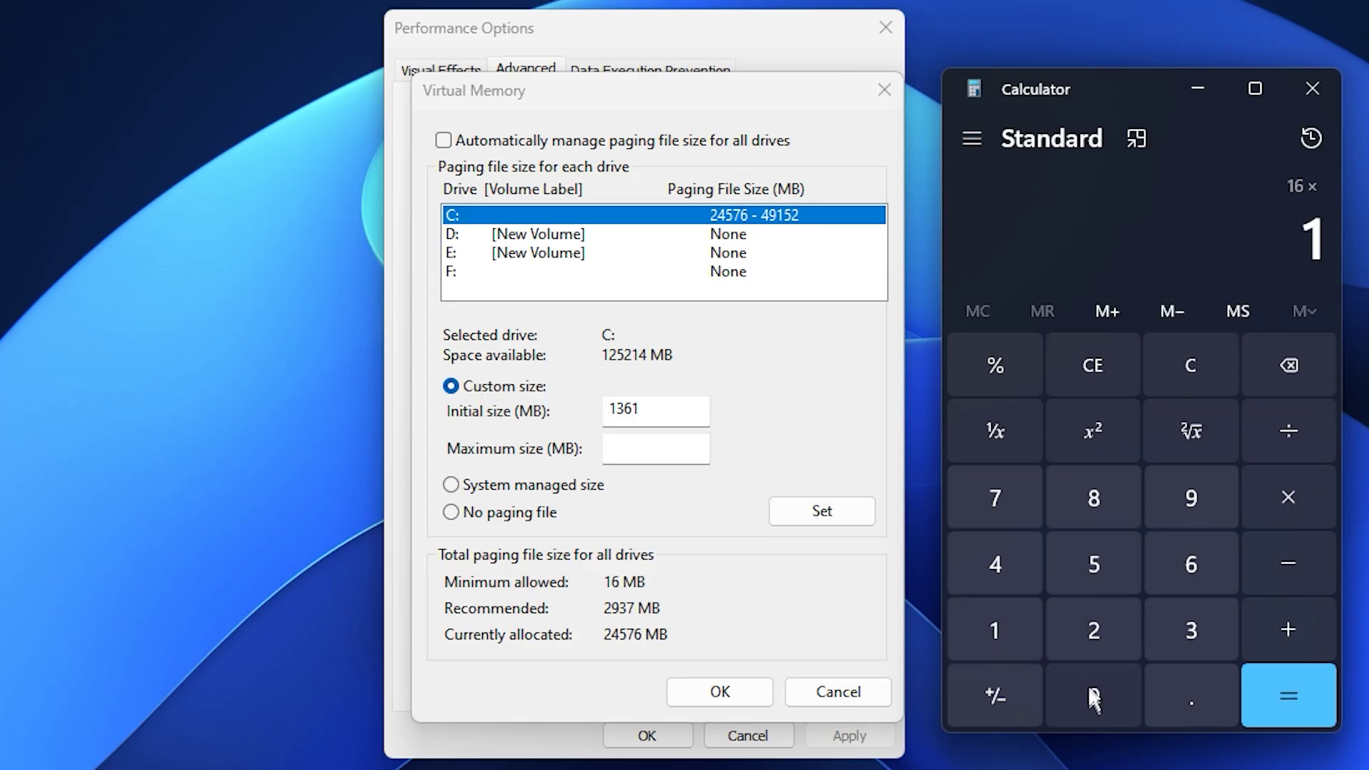
left_click(1087, 684)
left_click(1101, 635)
left_click(992, 571)
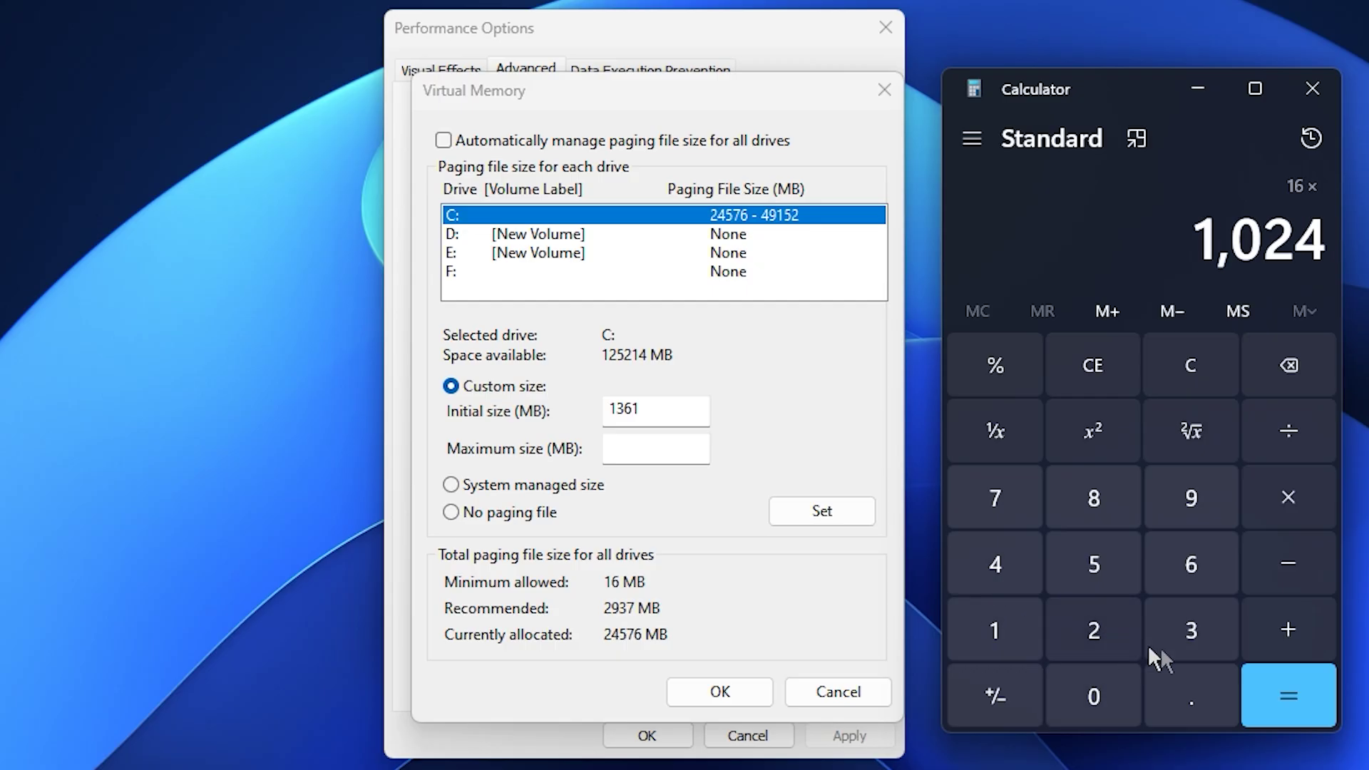
left_click(1293, 687)
left_click(1286, 435)
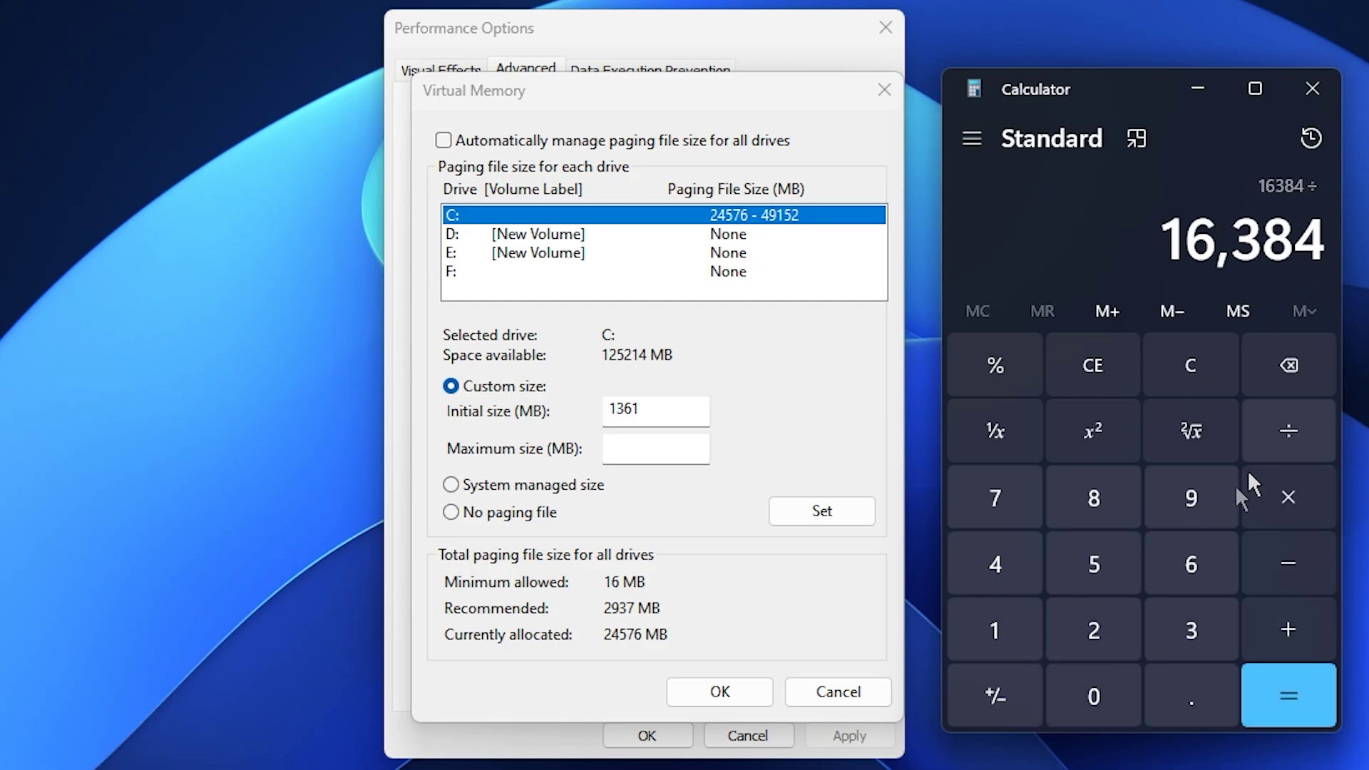
left_click(1102, 626)
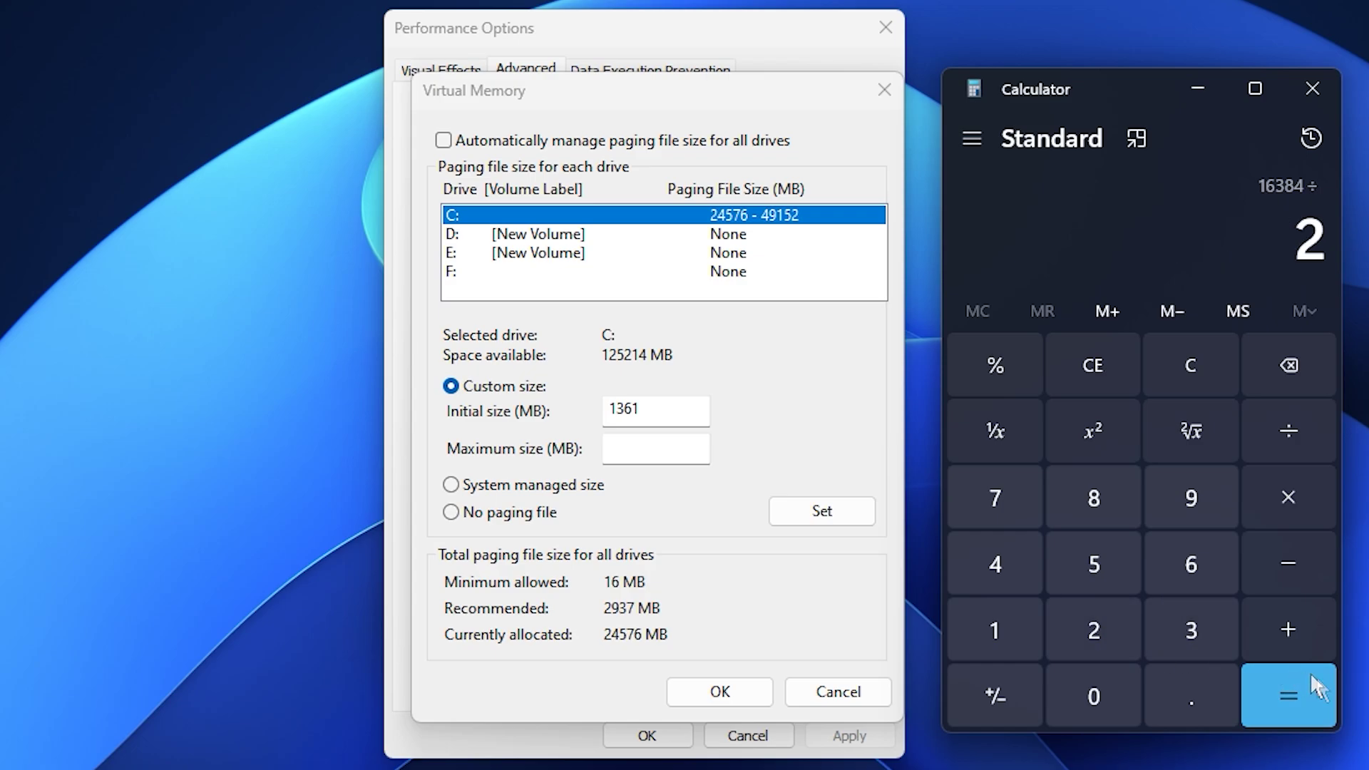
left_click(1284, 684)
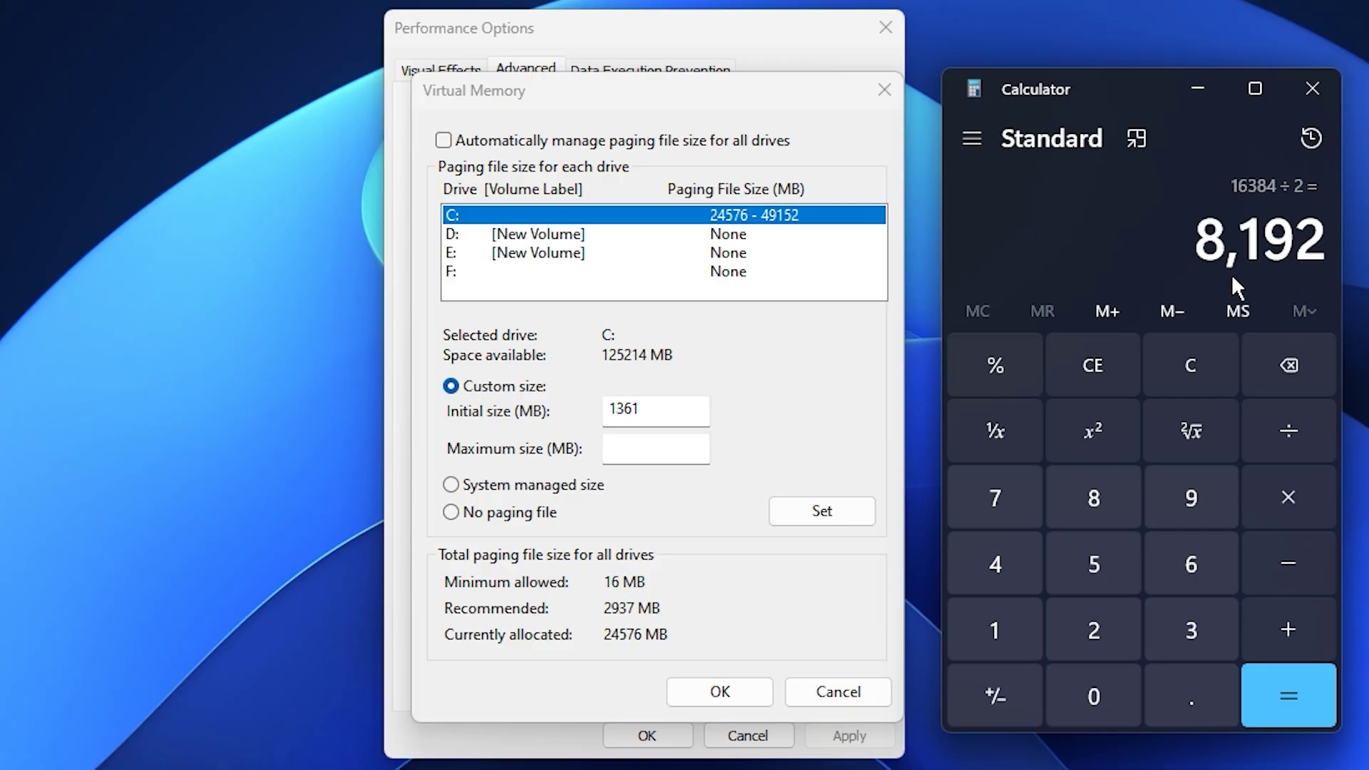
Step: Enter 8192 MB as the C: maximum paging file size and close Calculator
left_click(655, 447)
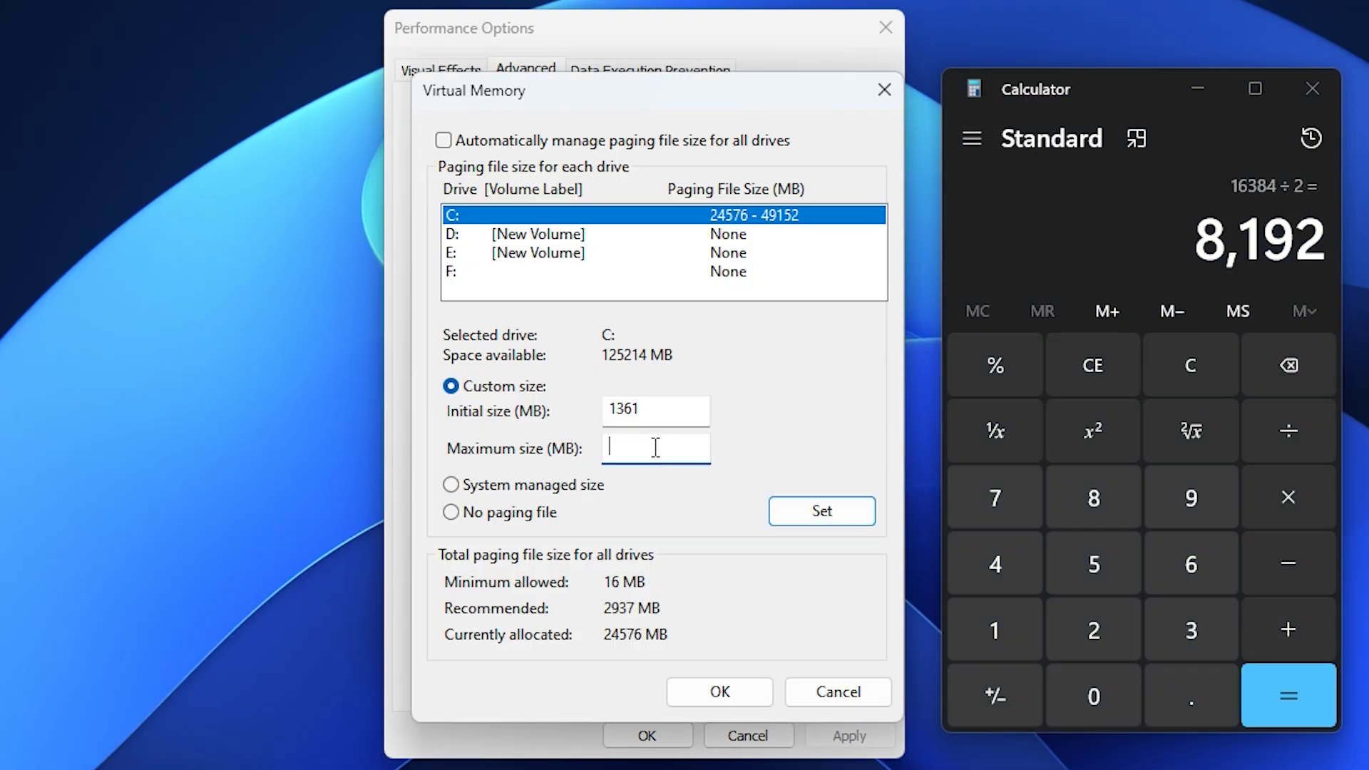
type("8192")
left_click(1307, 104)
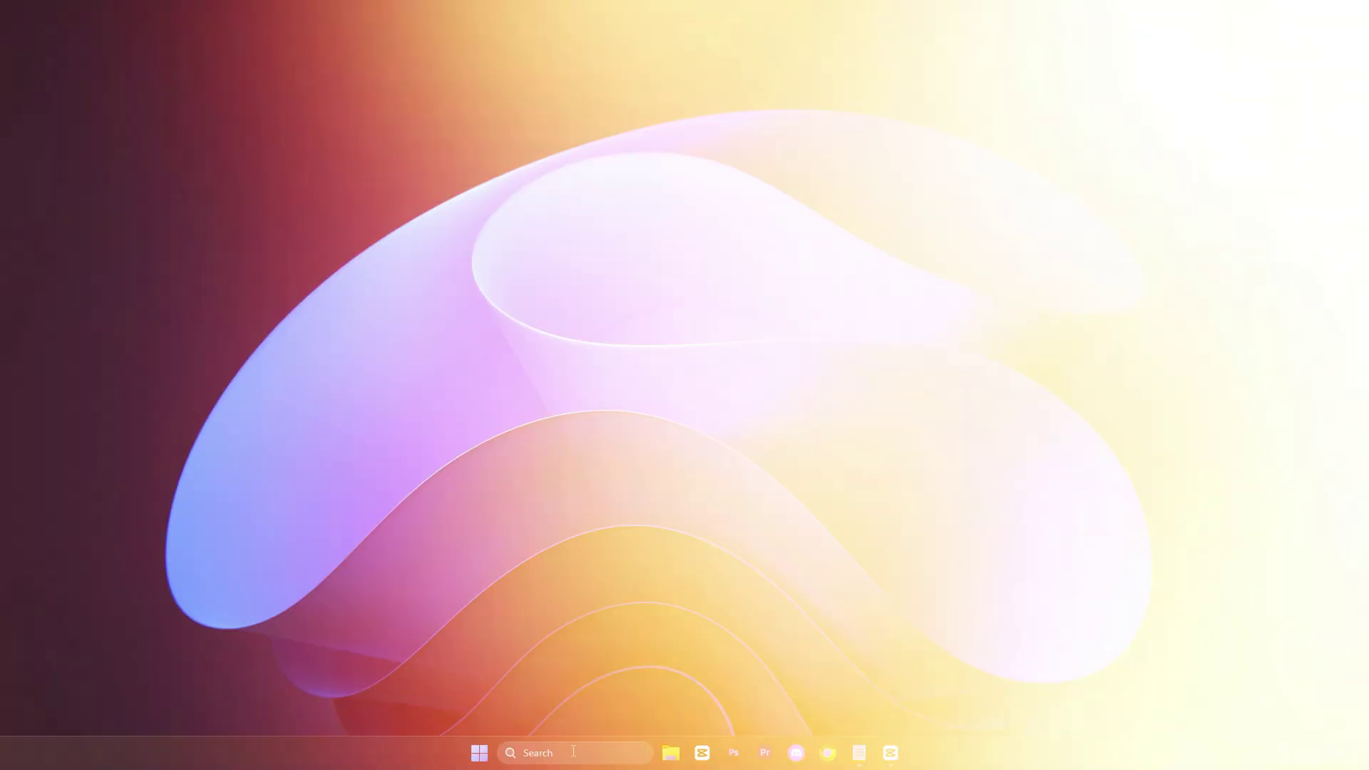
Step: Launch Task Scheduler and view the ParkControl and Microsoft Edge update tasks
left_click(571, 752)
type("task Scheduler")
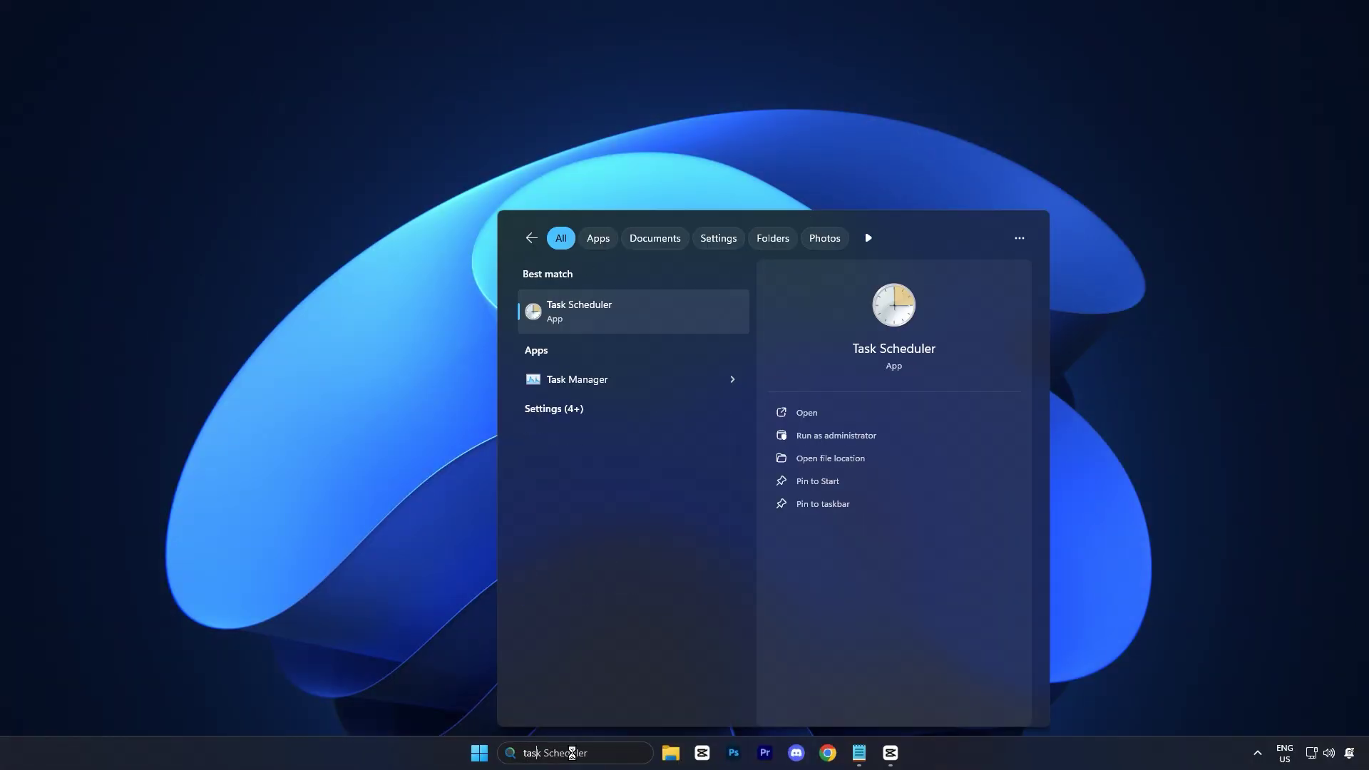
left_click(605, 310)
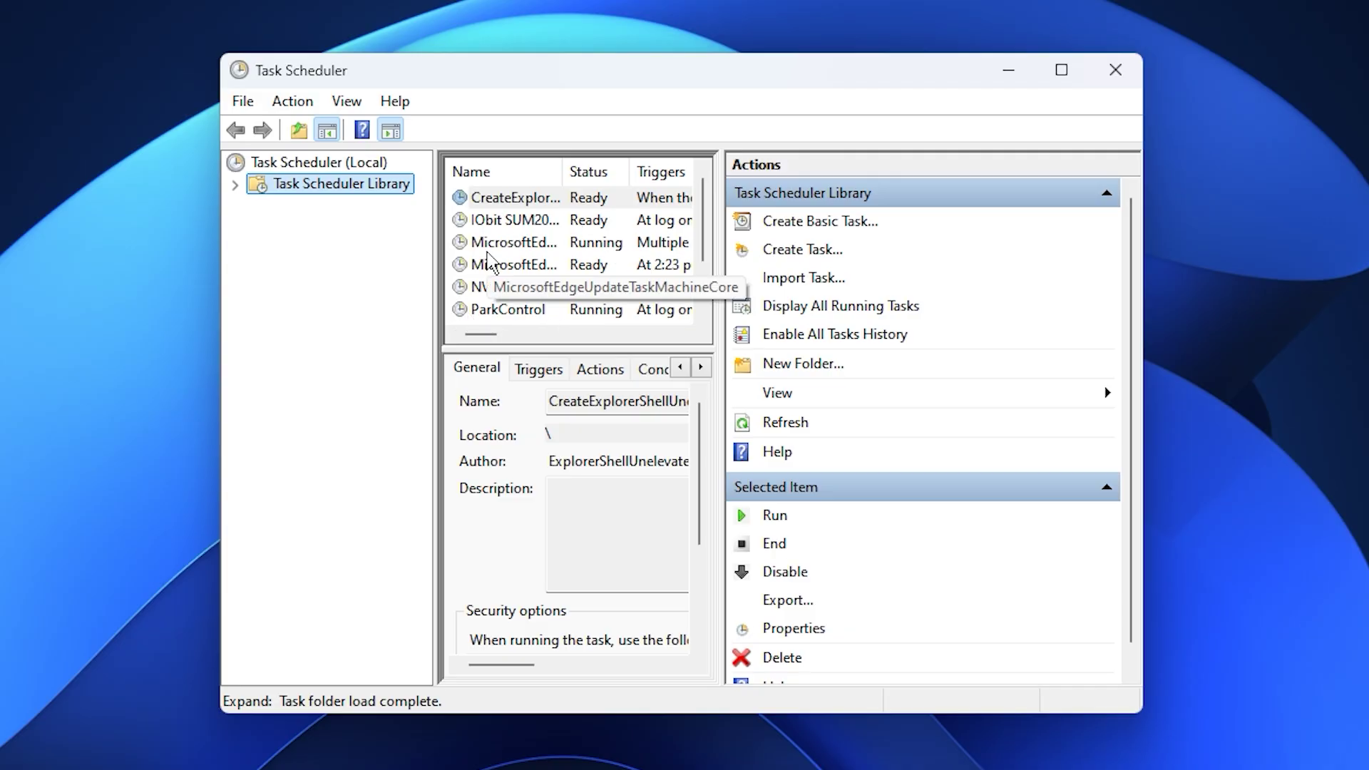
scroll(519, 270, "down", 1)
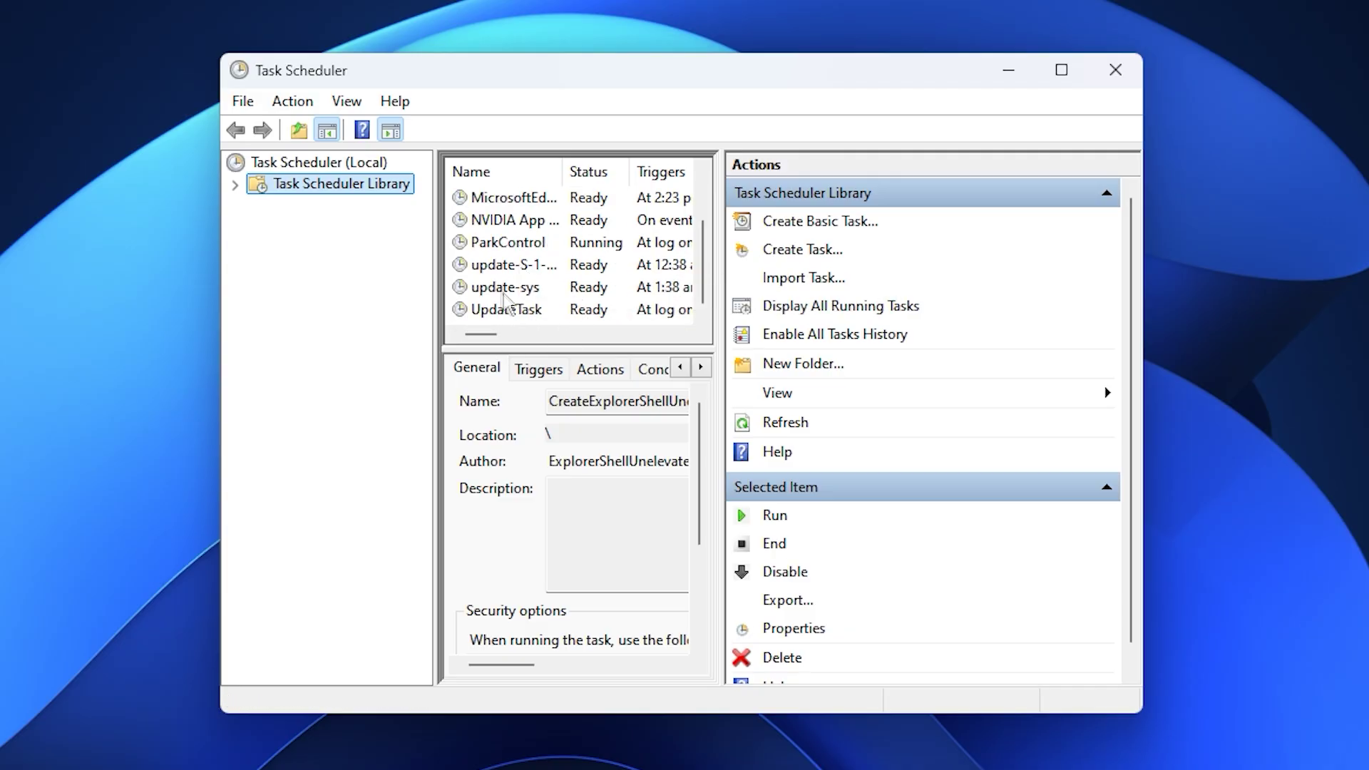
left_click(499, 246)
scroll(498, 257, "up", 1)
left_click(499, 267)
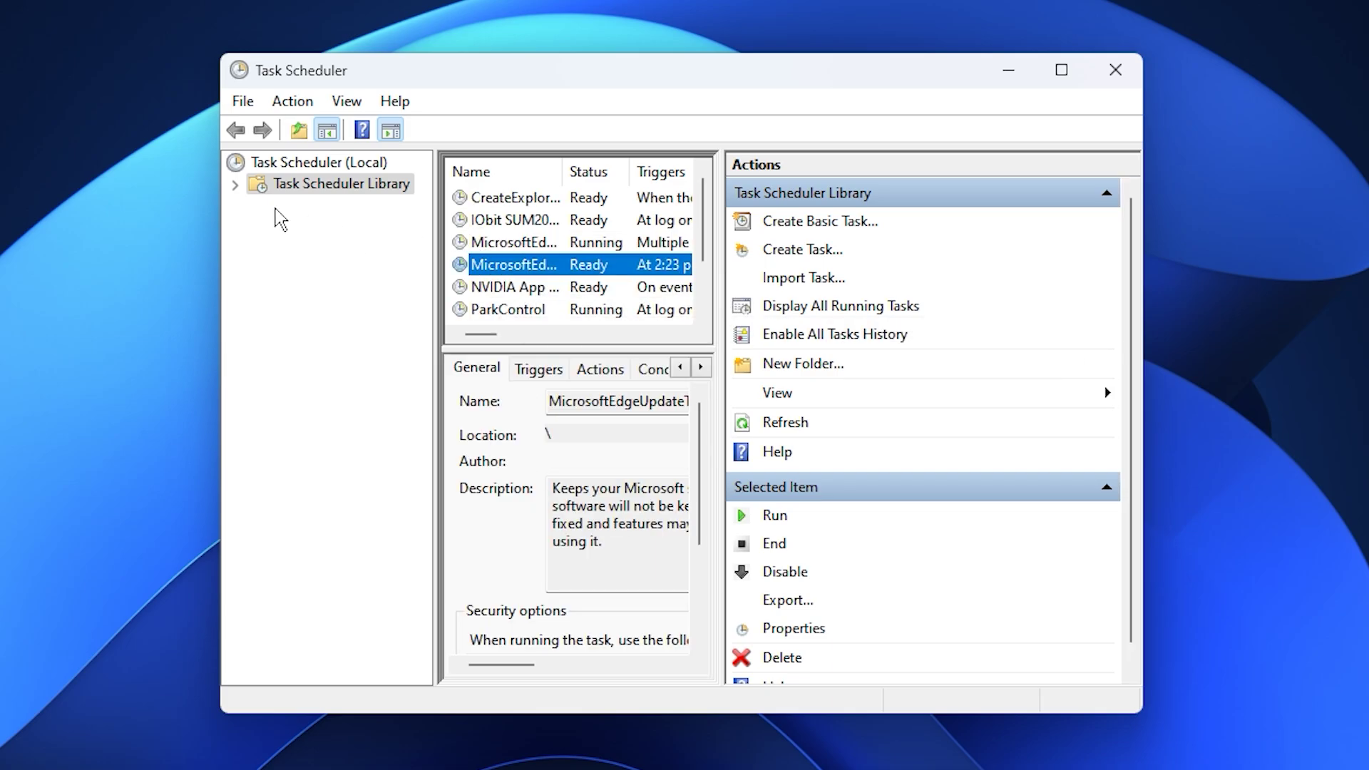
Step: Browse the Microsoft > Windows folders, then return to the Library and inspect the Edge update task's actions
left_click(234, 184)
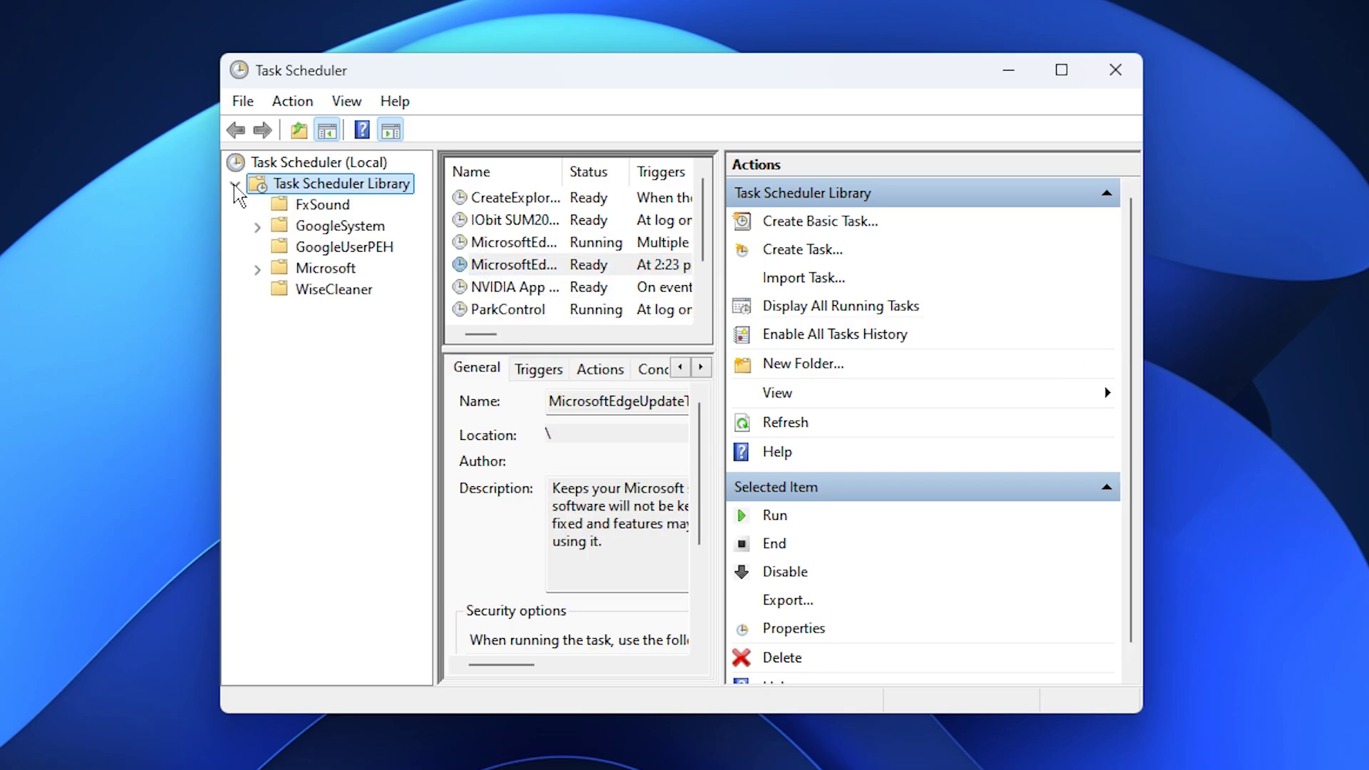
left_click(326, 276)
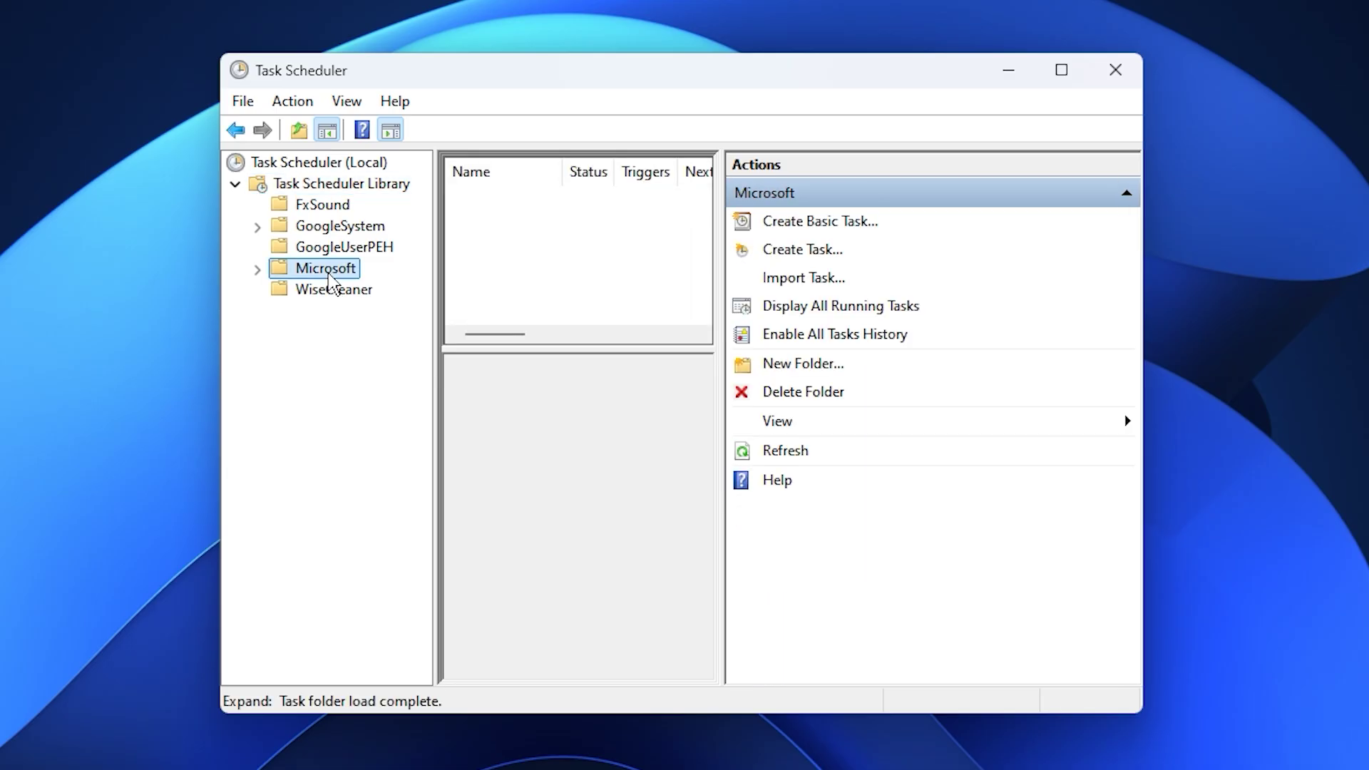
left_click(256, 270)
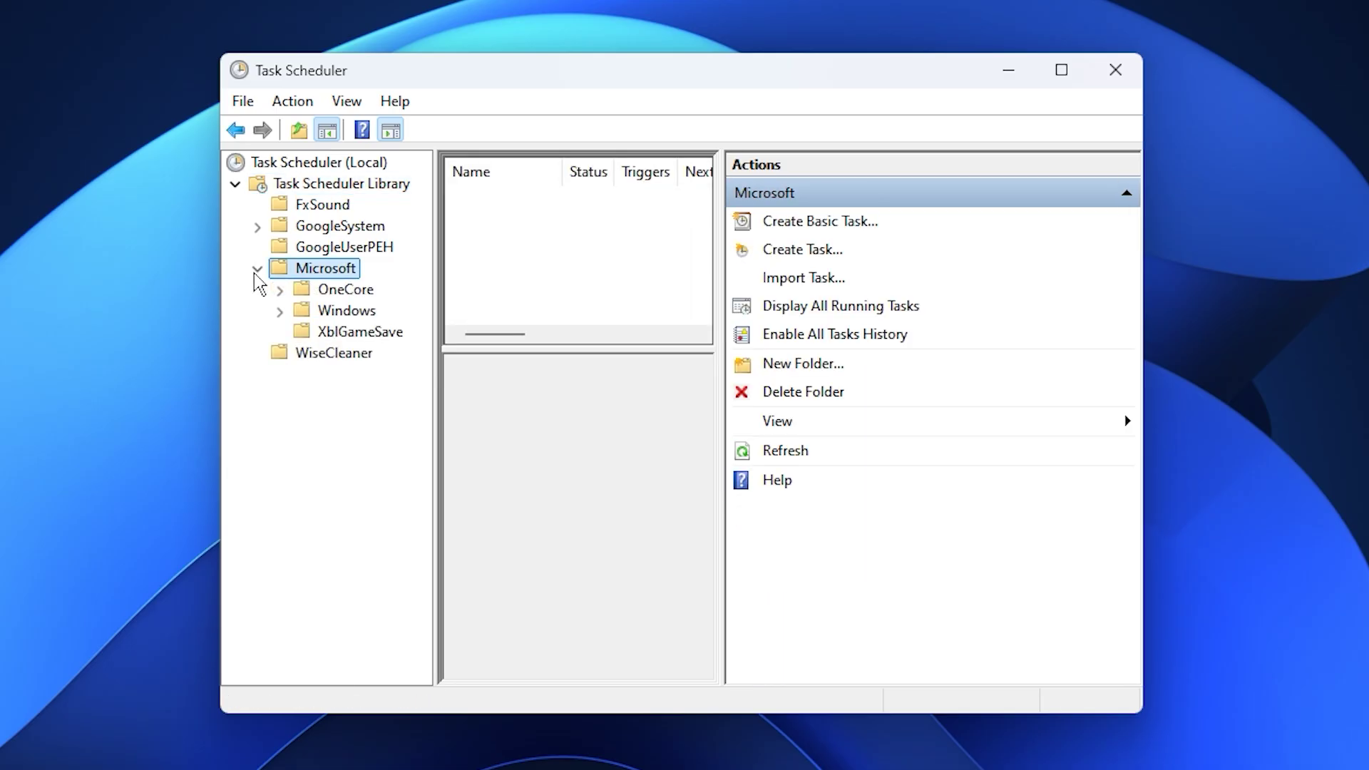
left_click(338, 311)
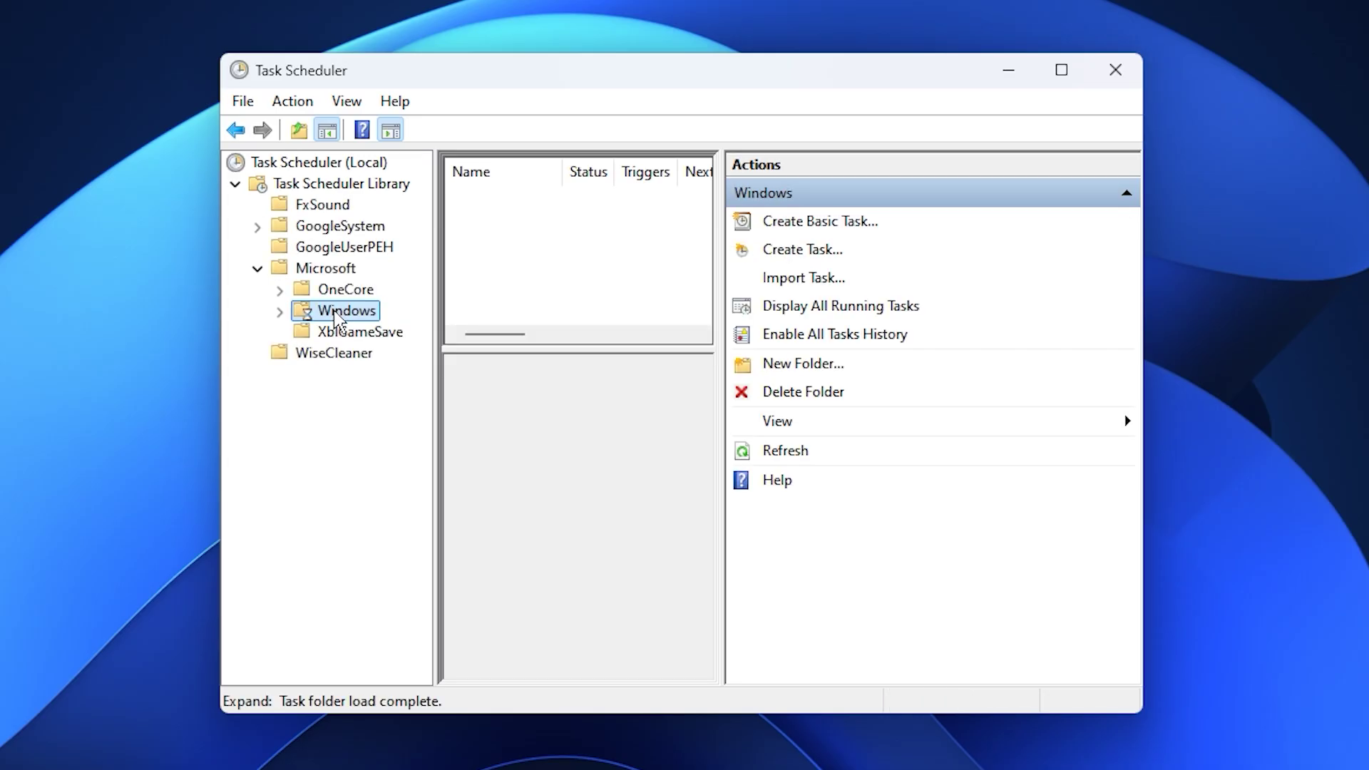
left_click(330, 187)
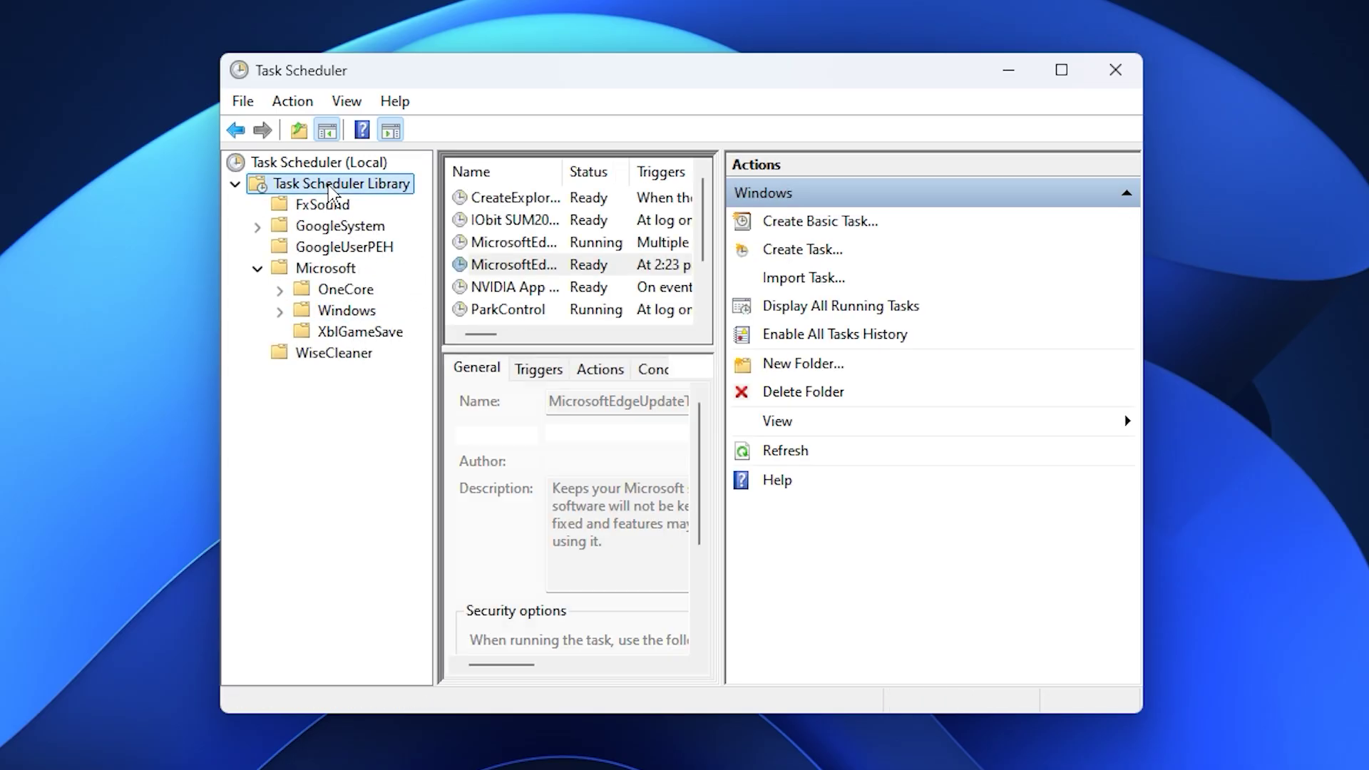
left_click(512, 244)
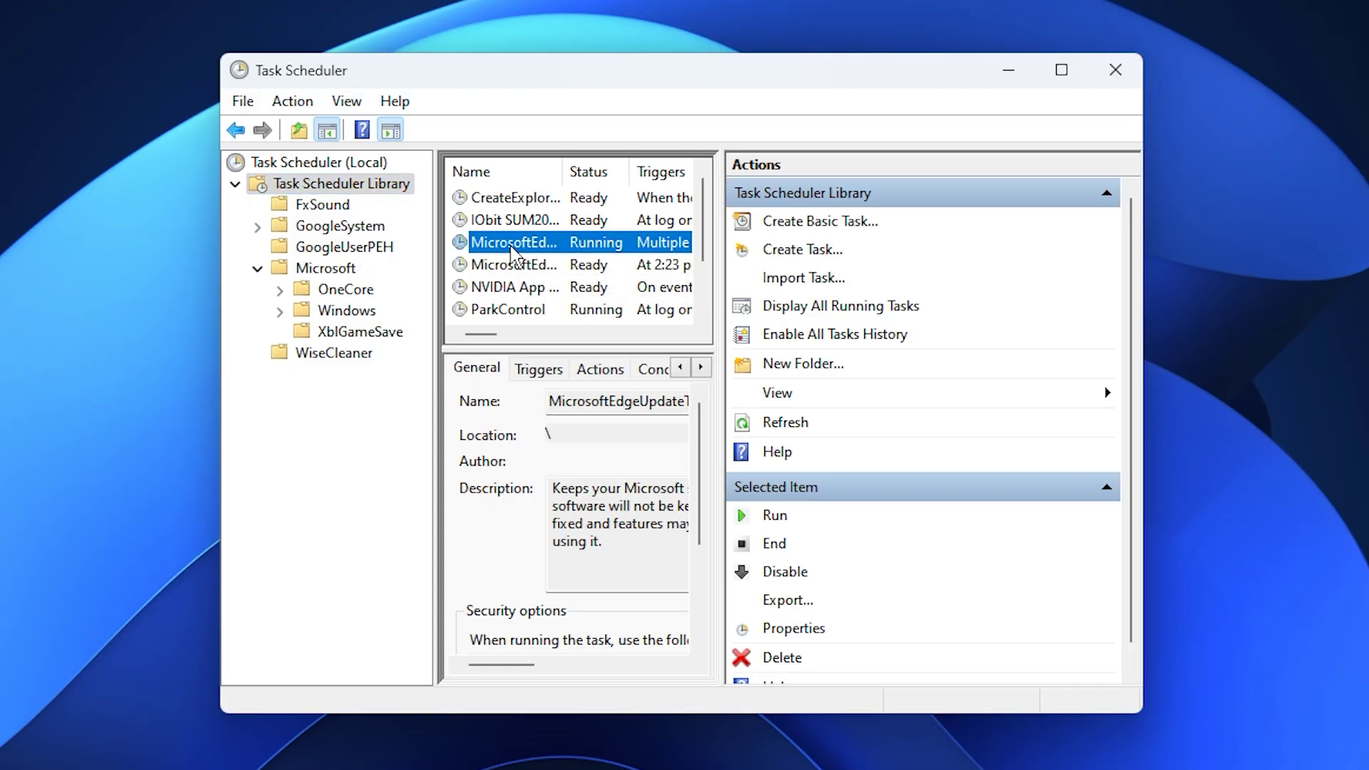
right_click(512, 251)
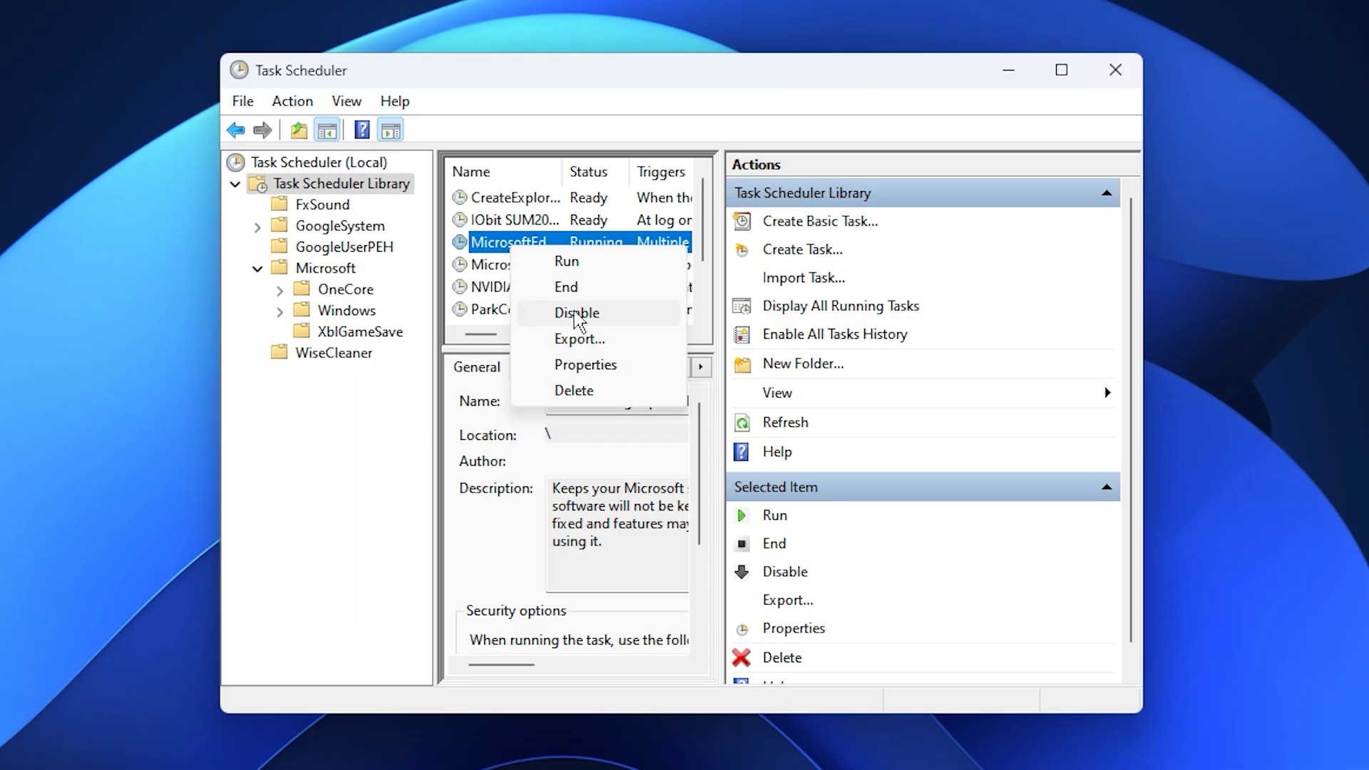
left_click(466, 355)
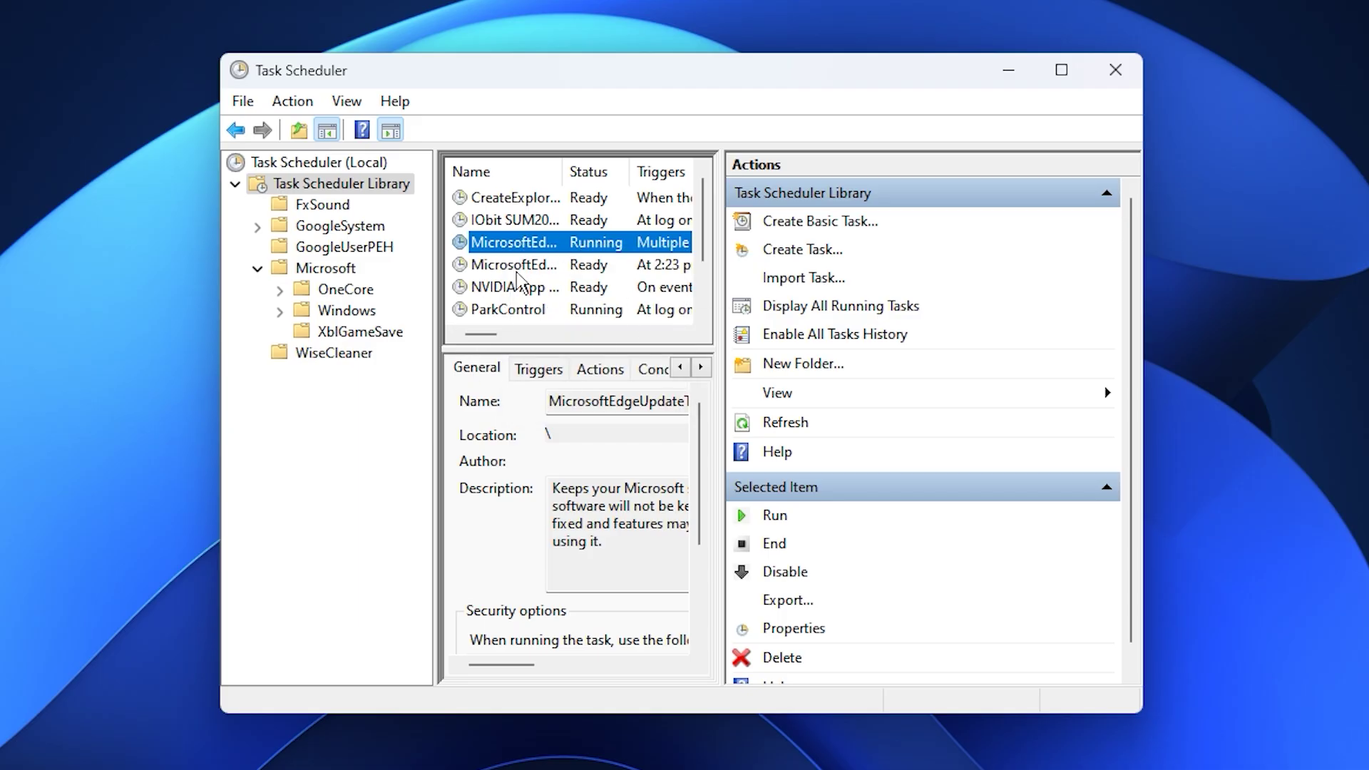
Step: View the IObit, NVIDIA App and ParkControl task details
scroll(518, 284, "down", 1)
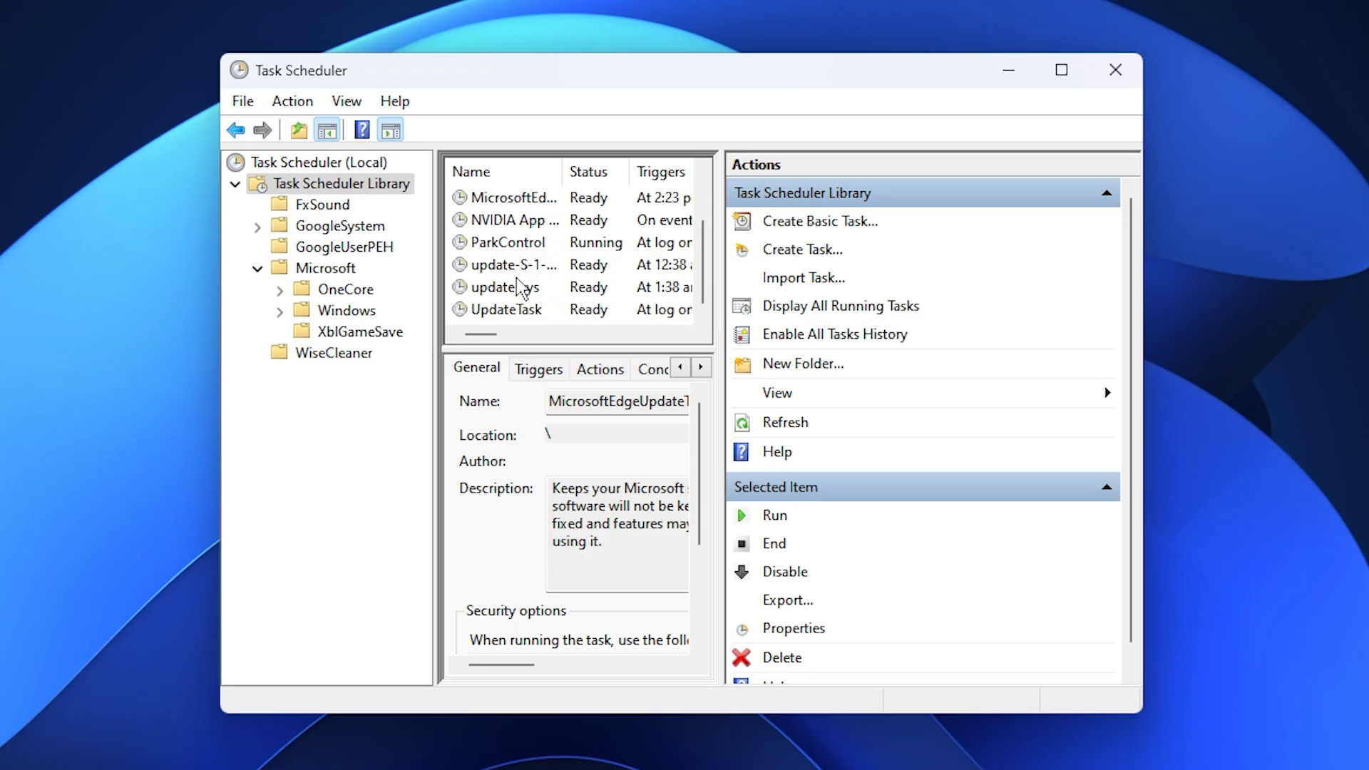
scroll(518, 284, "up", 1)
scroll(518, 286, "down", 1)
scroll(518, 302, "up", 1)
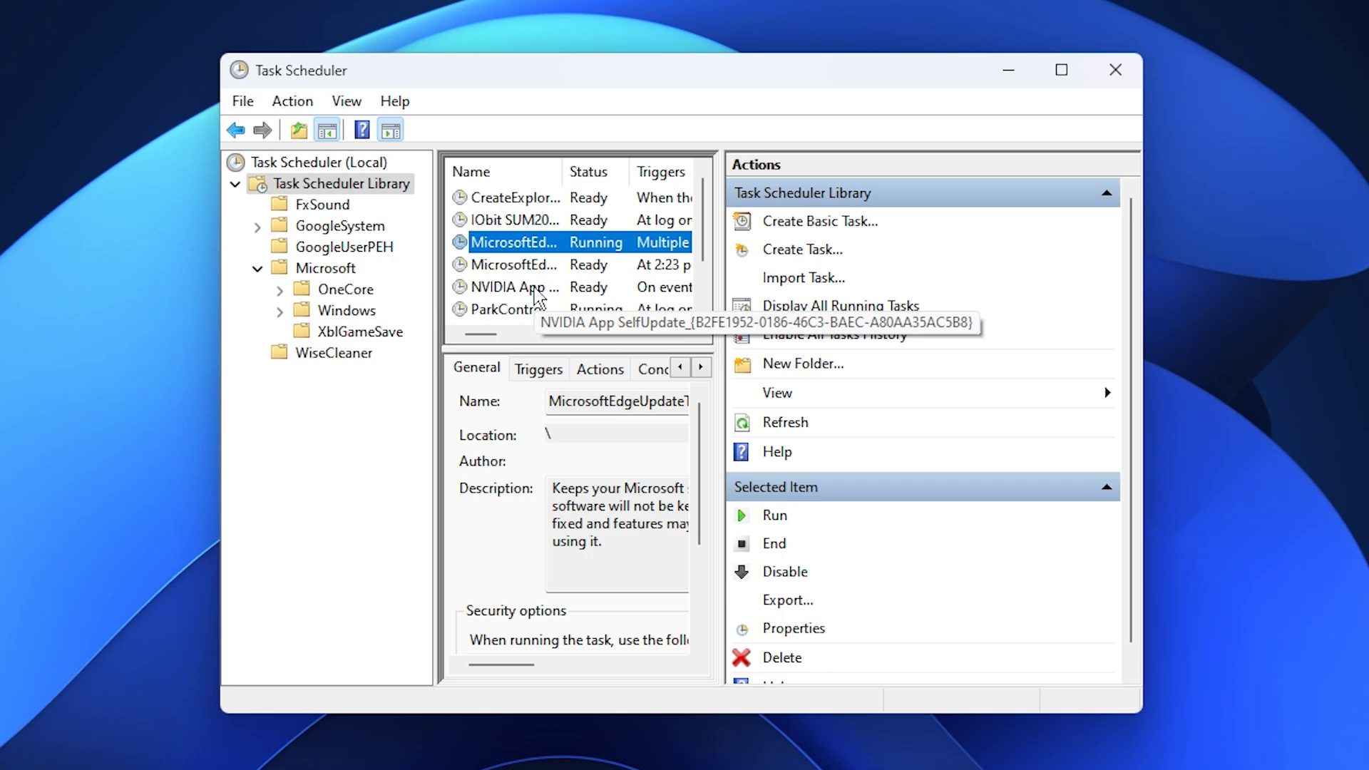
left_click(524, 222)
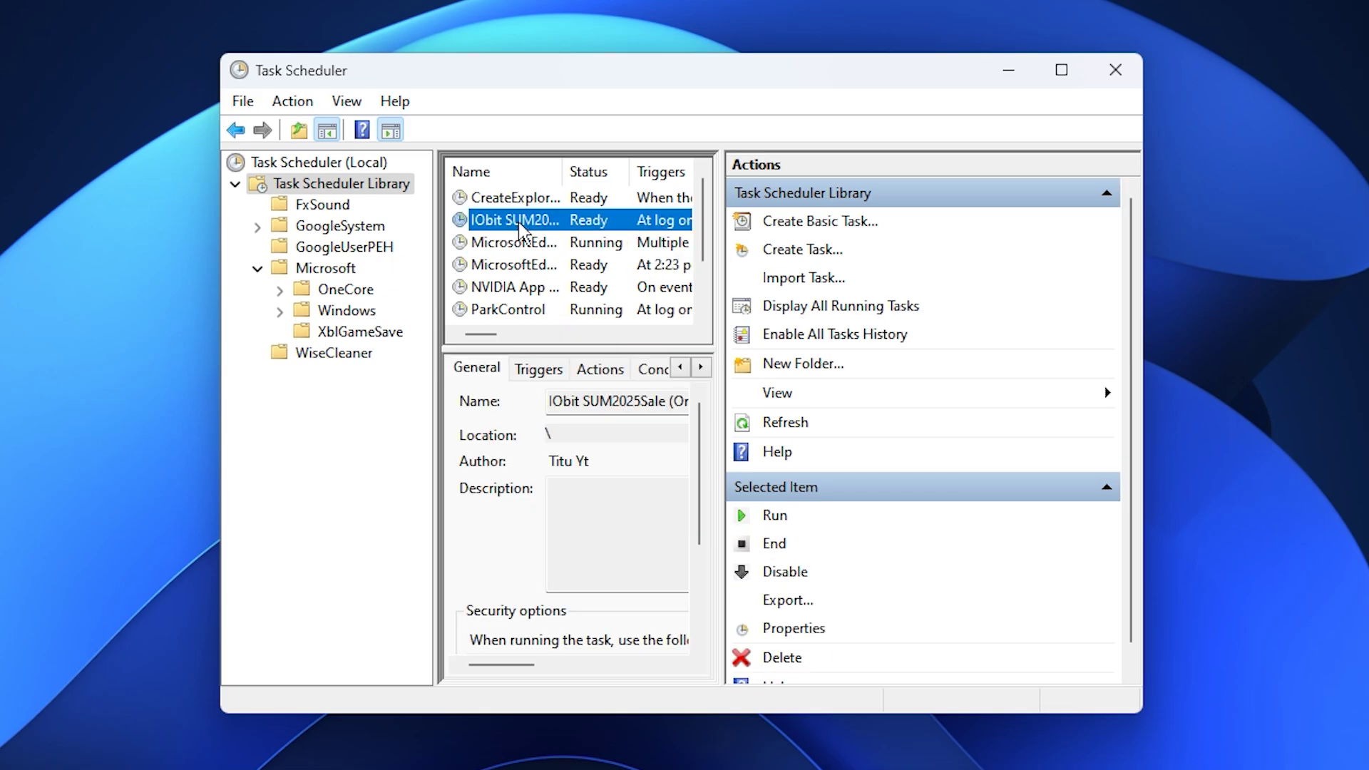
left_click(509, 289)
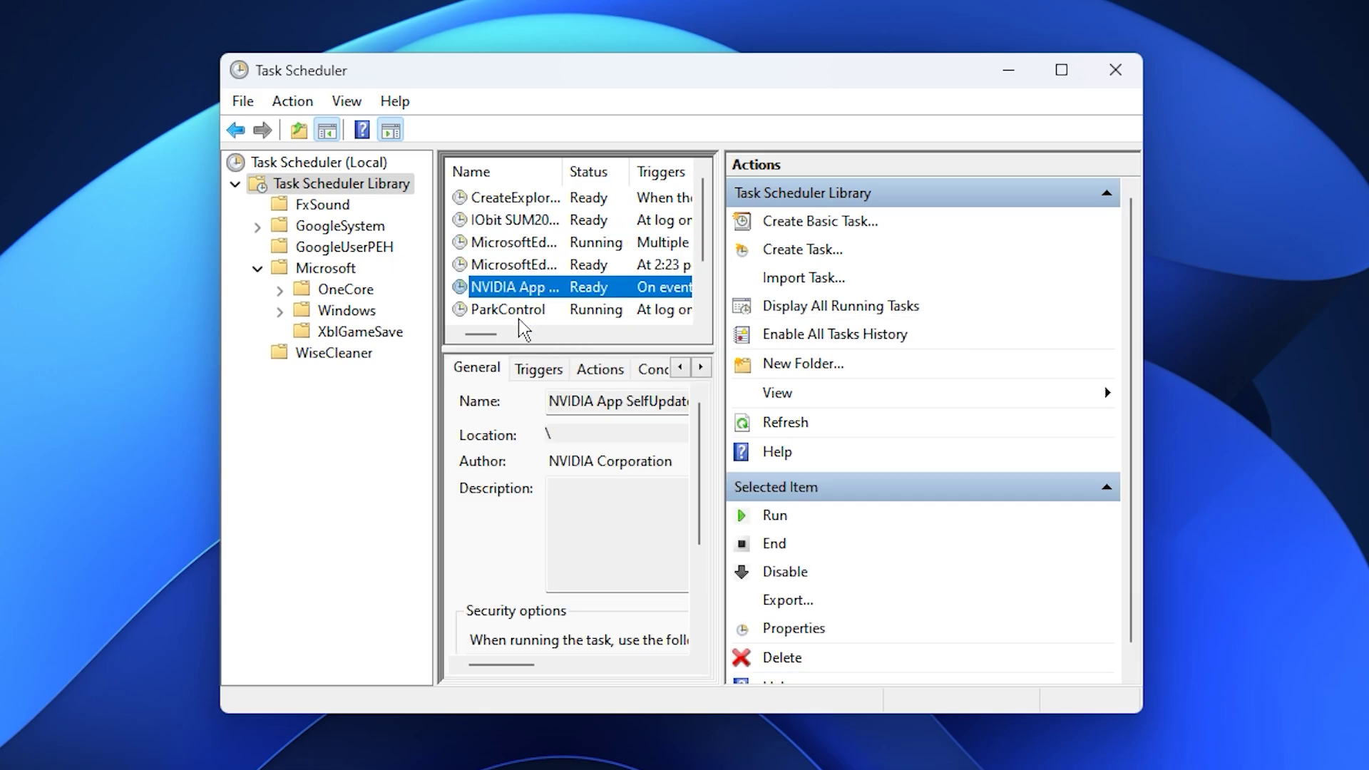
left_click(516, 309)
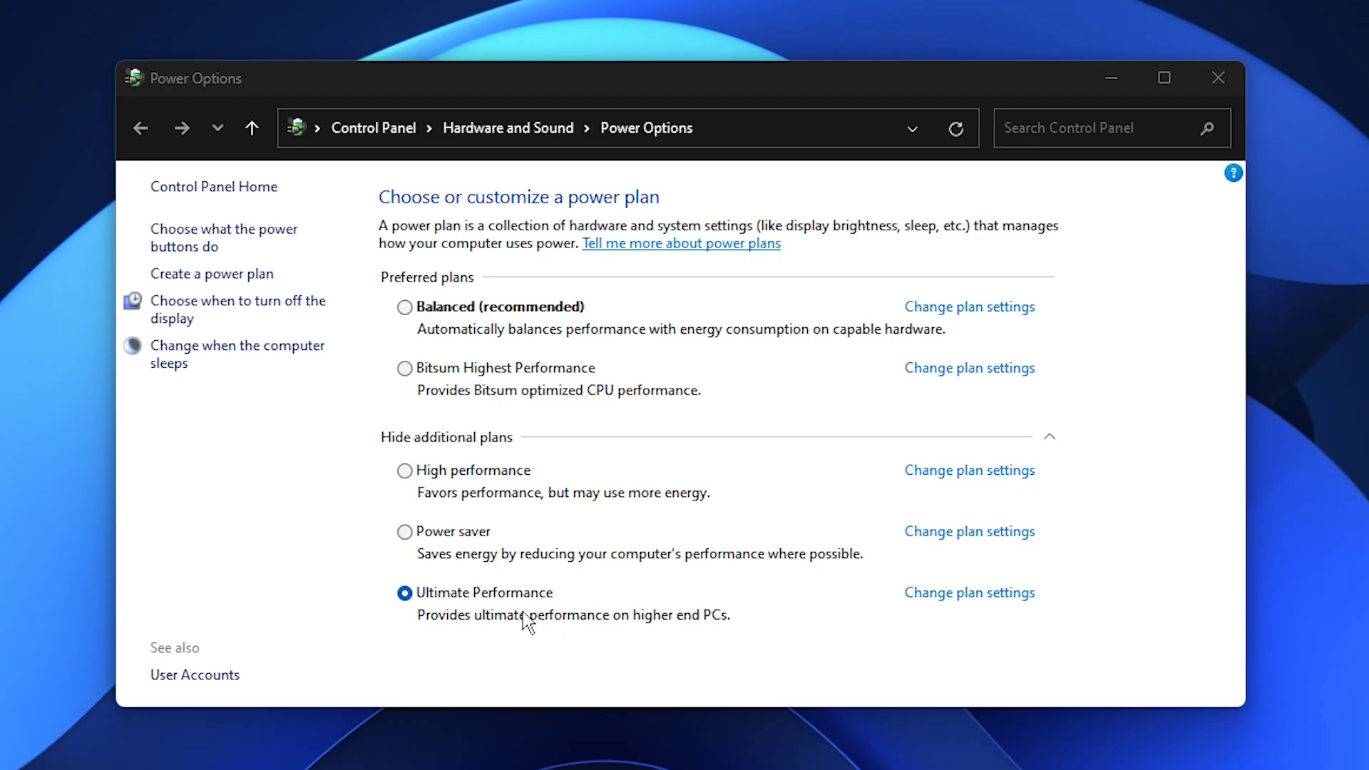
Step: Open Ultimate Performance's advanced settings and set PCI Express Link State Power Management to Off
left_click(952, 597)
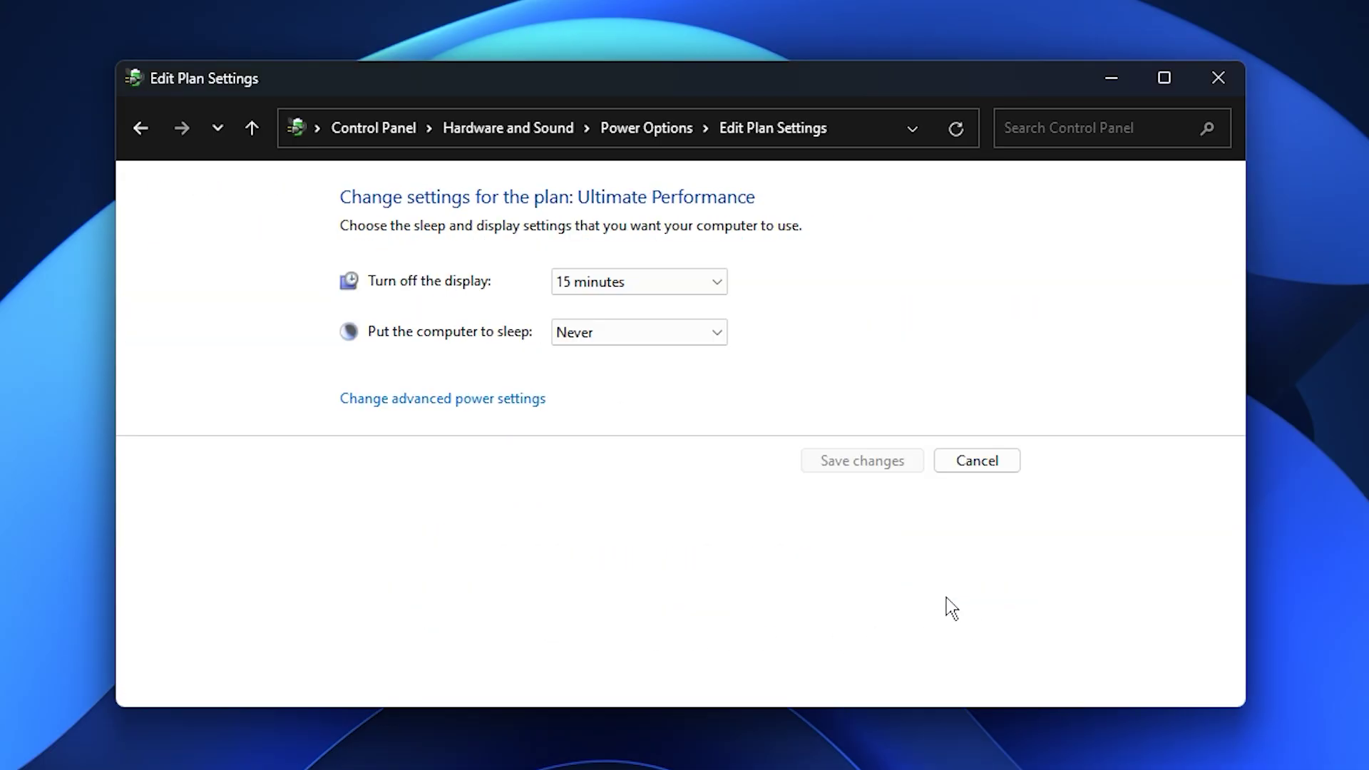
left_click(428, 404)
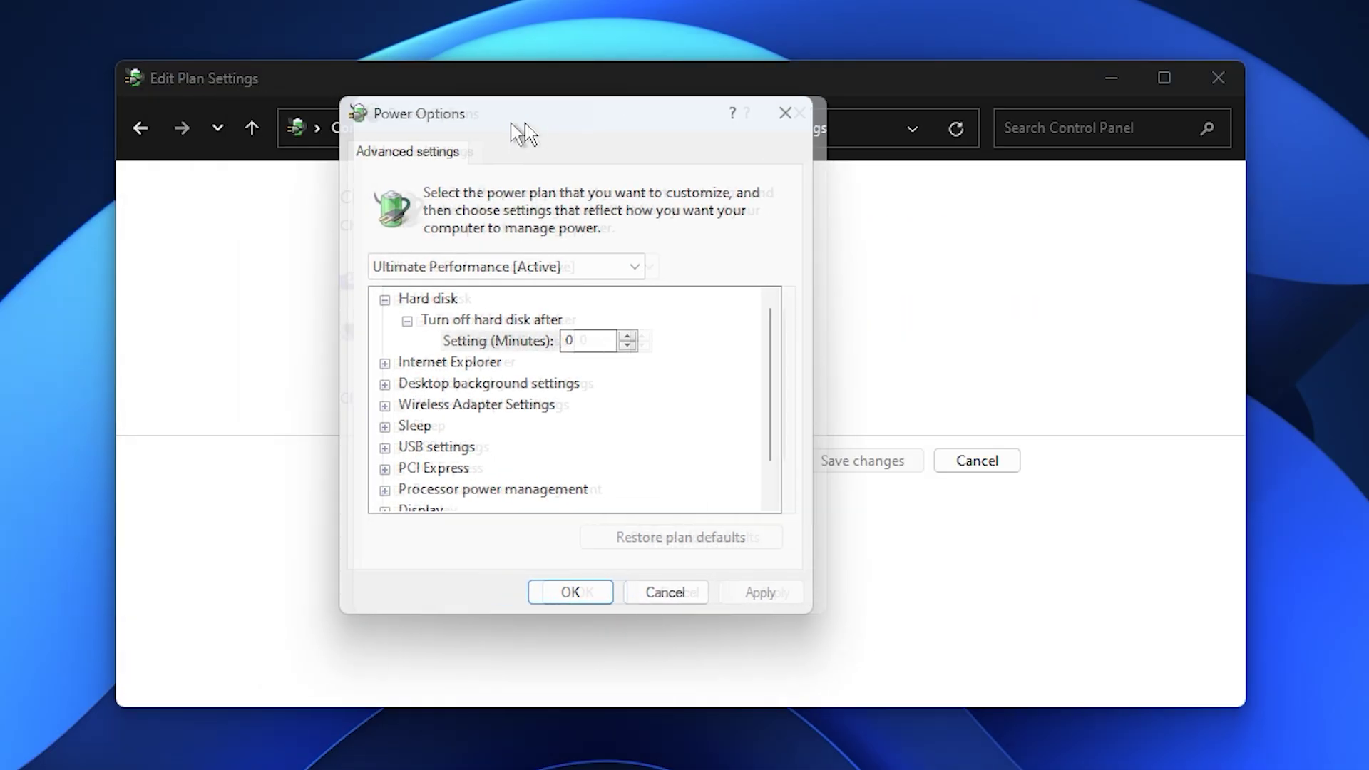
left_click_drag(510, 123, 617, 152)
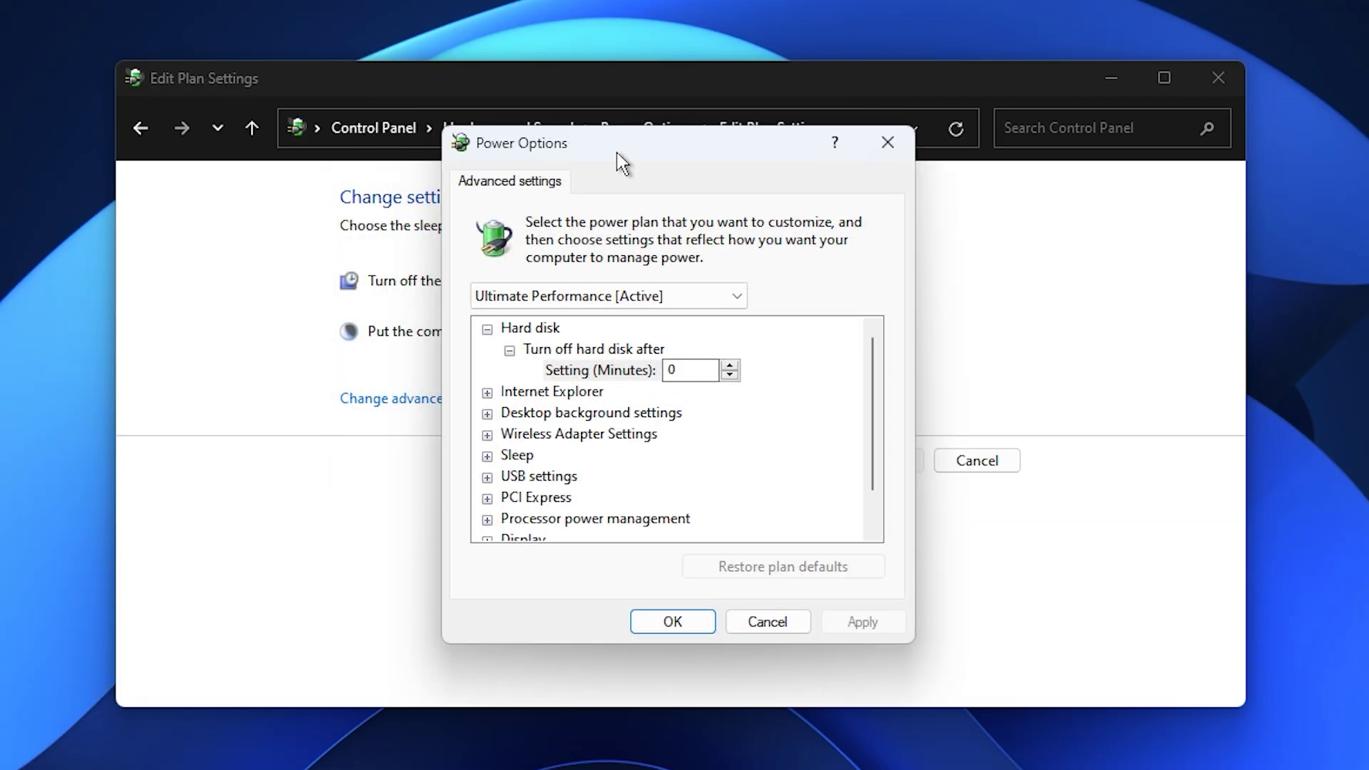
double_click(555, 499)
scroll(581, 488, "down", 1)
double_click(585, 455)
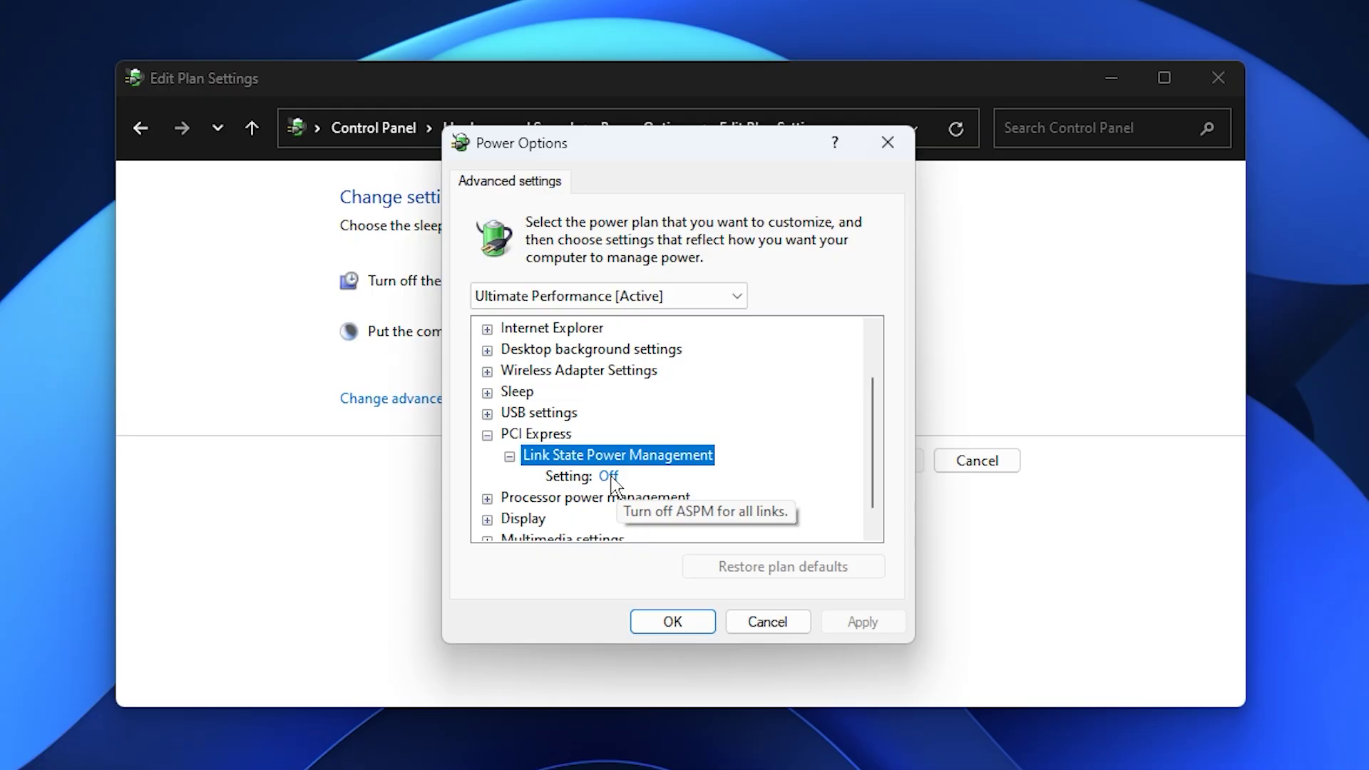
Step: Set minimum and maximum processor state to 100% under Processor power management
scroll(624, 496, "up", 1)
scroll(627, 499, "down", 2)
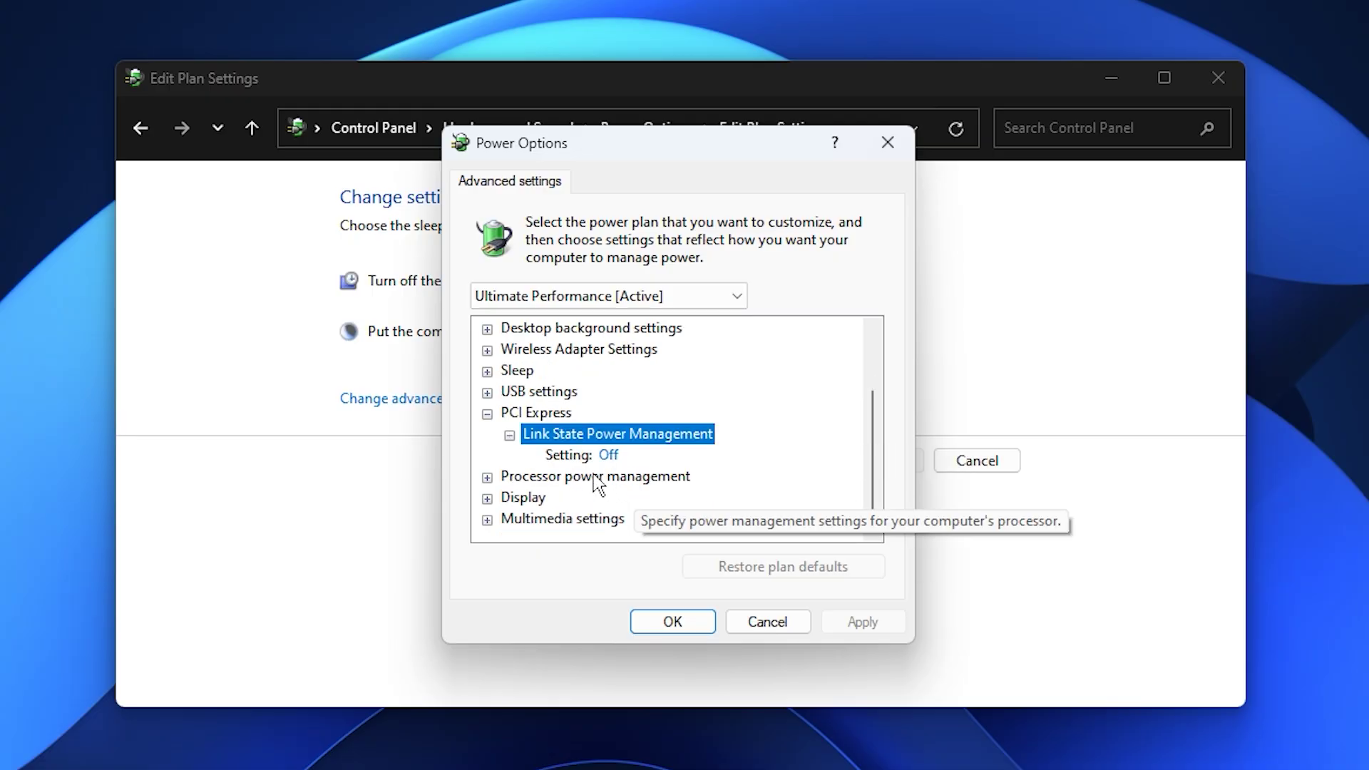
double_click(599, 476)
left_click(610, 498)
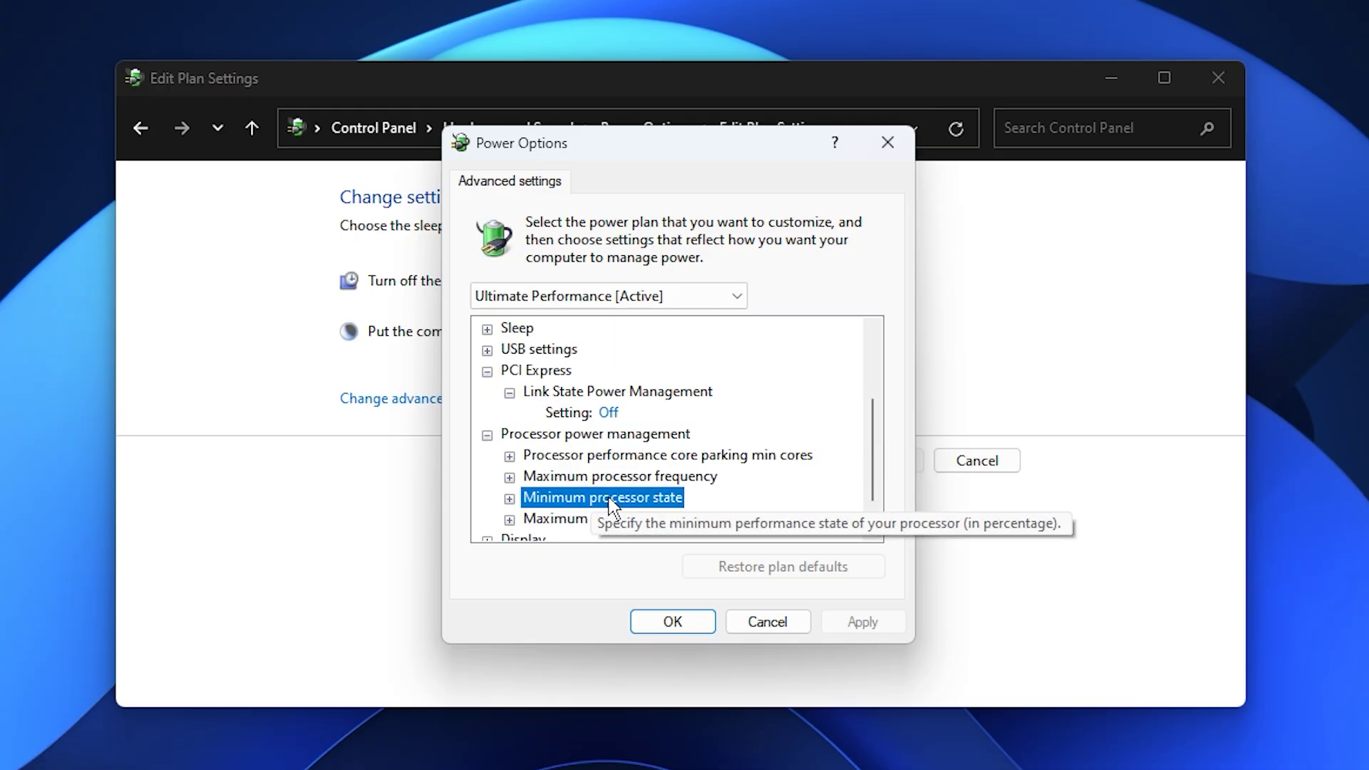
double_click(611, 501)
double_click(625, 477)
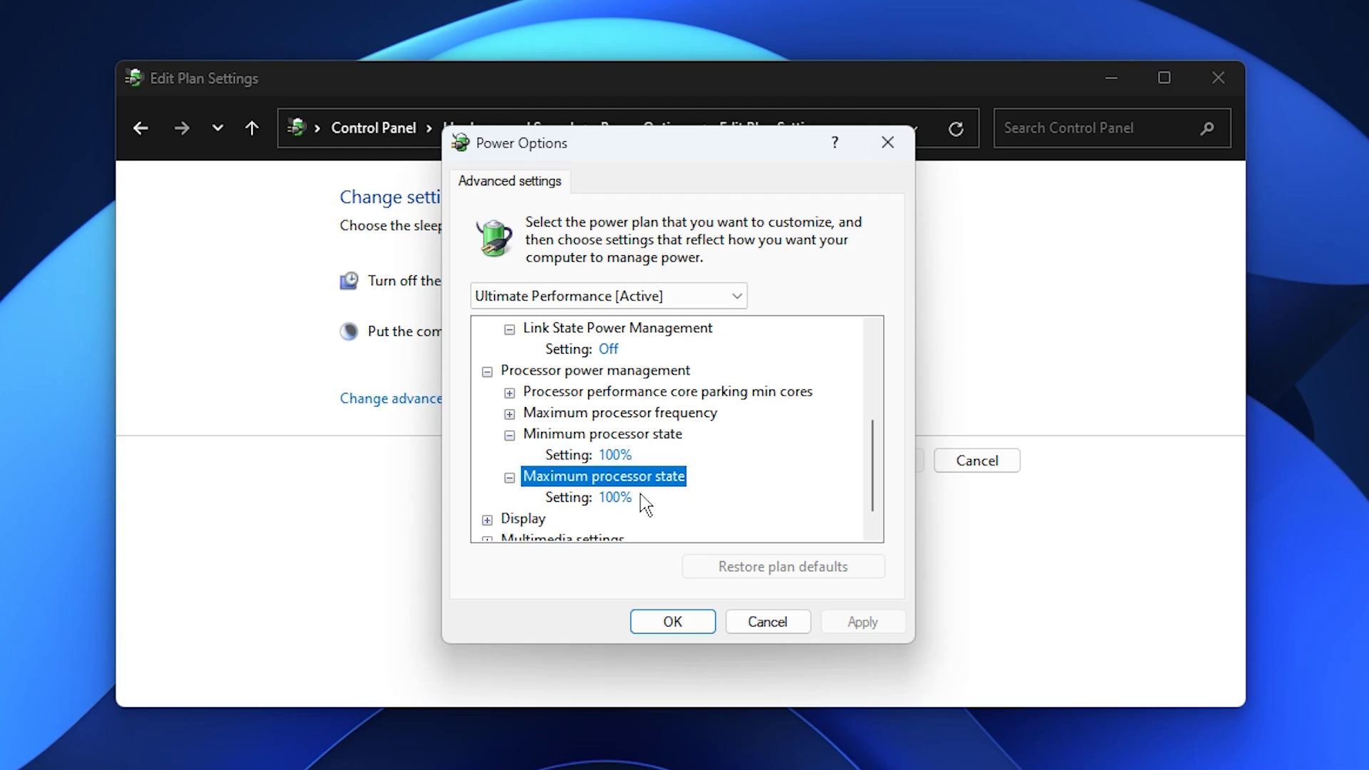
Step: Save the advanced power settings with OK and return to the Power Options plan list
left_click(668, 621)
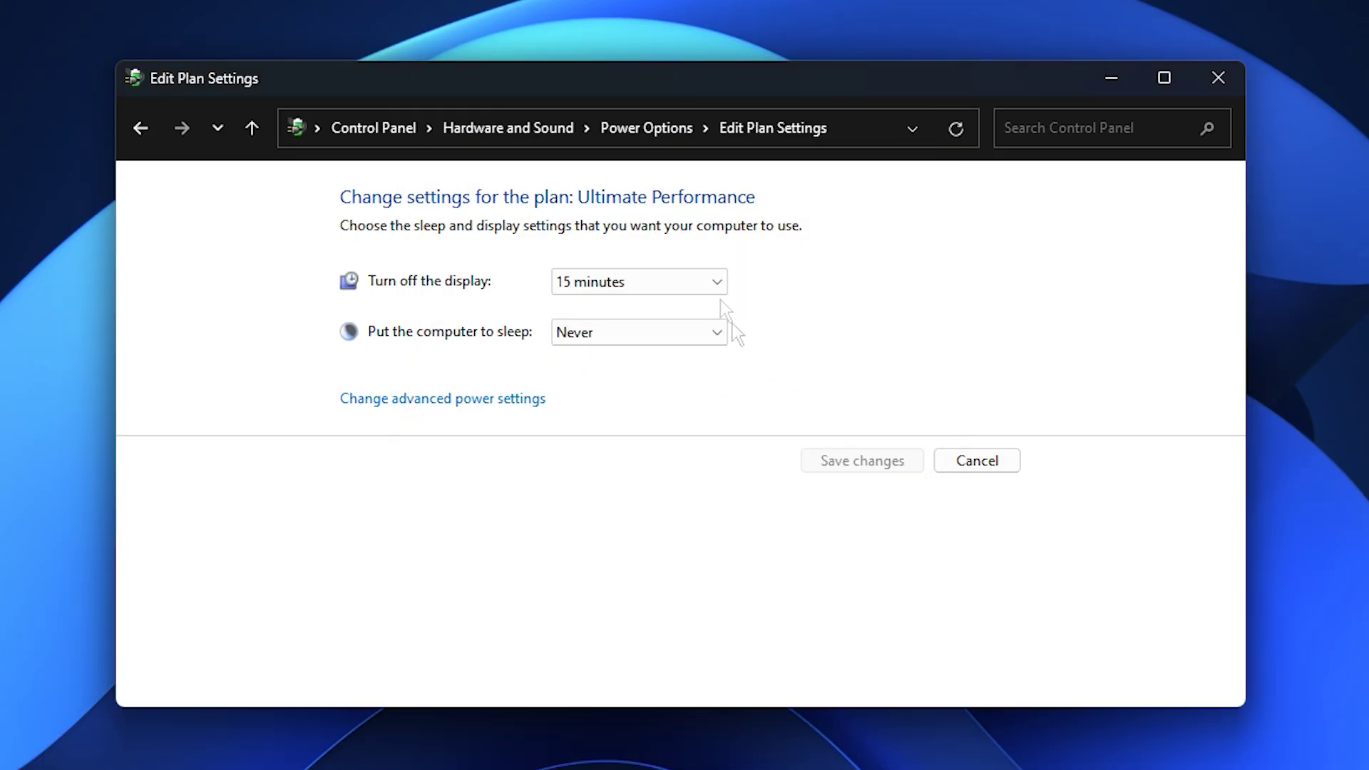
left_click(635, 132)
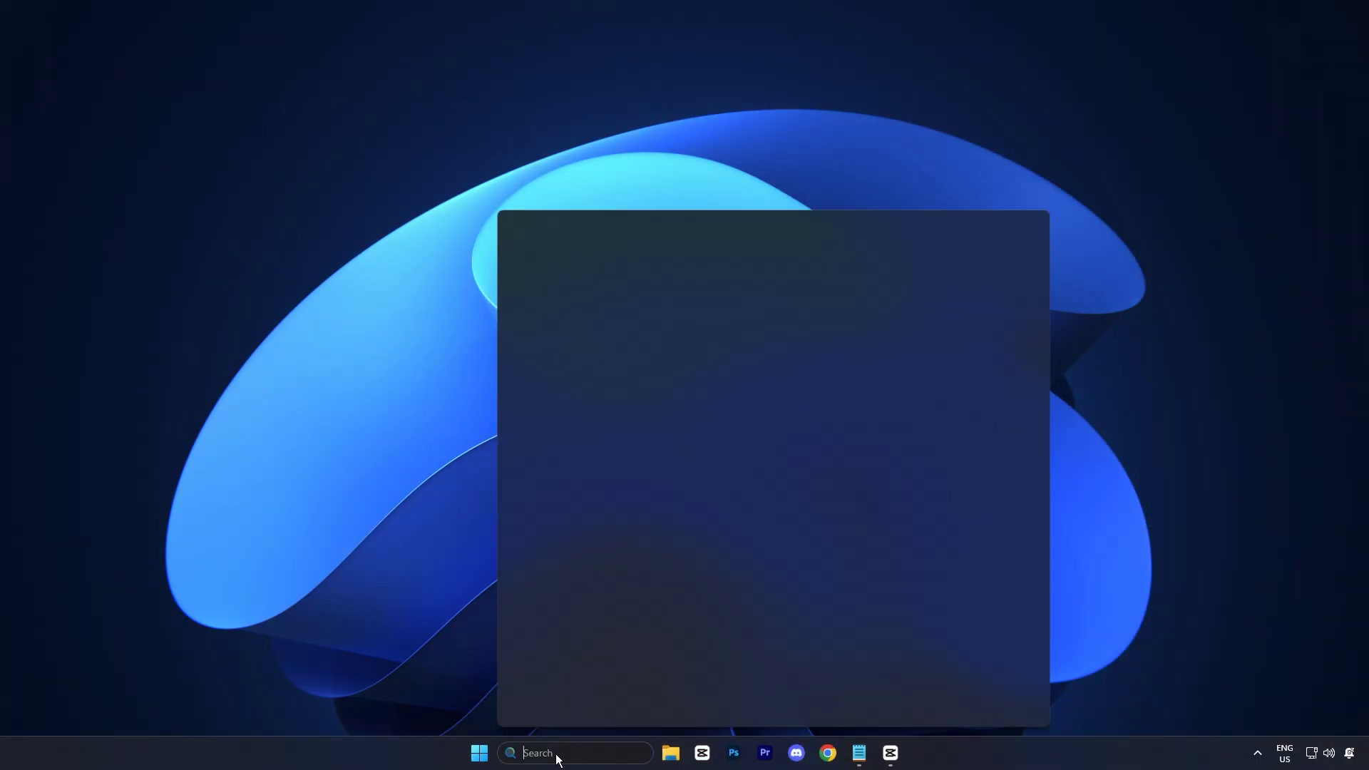
Step: Reach Power Options' power button settings through Control Panel and unlock the shutdown settings for editing
type("control Panel")
left_click(583, 314)
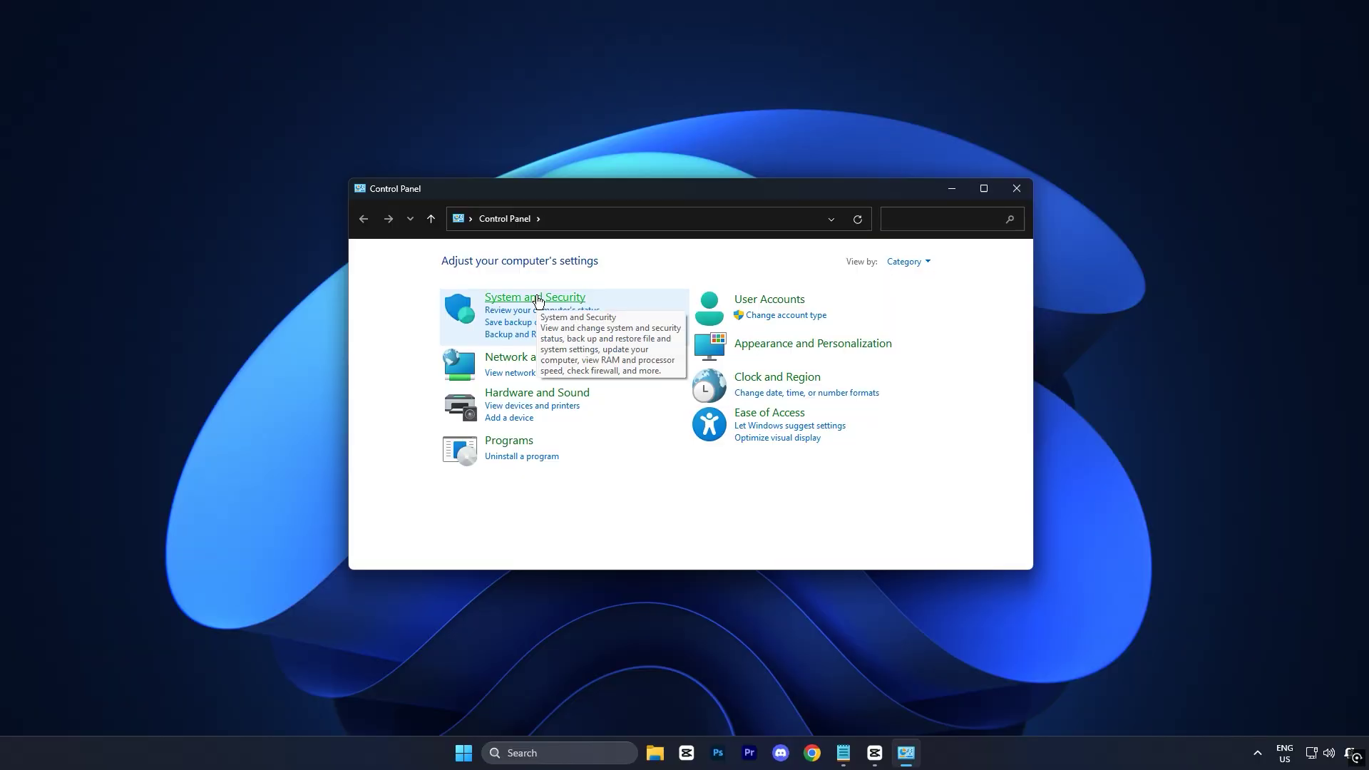
left_click(537, 298)
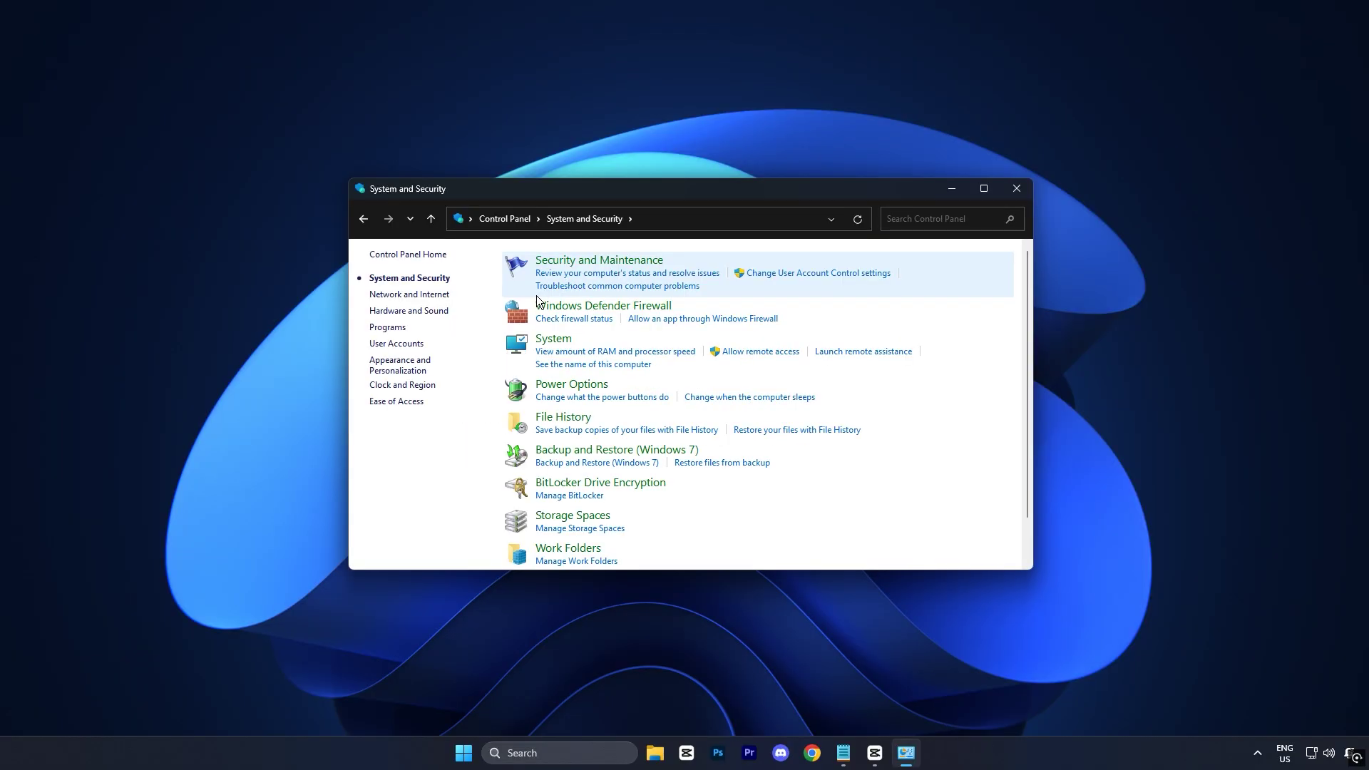
left_click(564, 388)
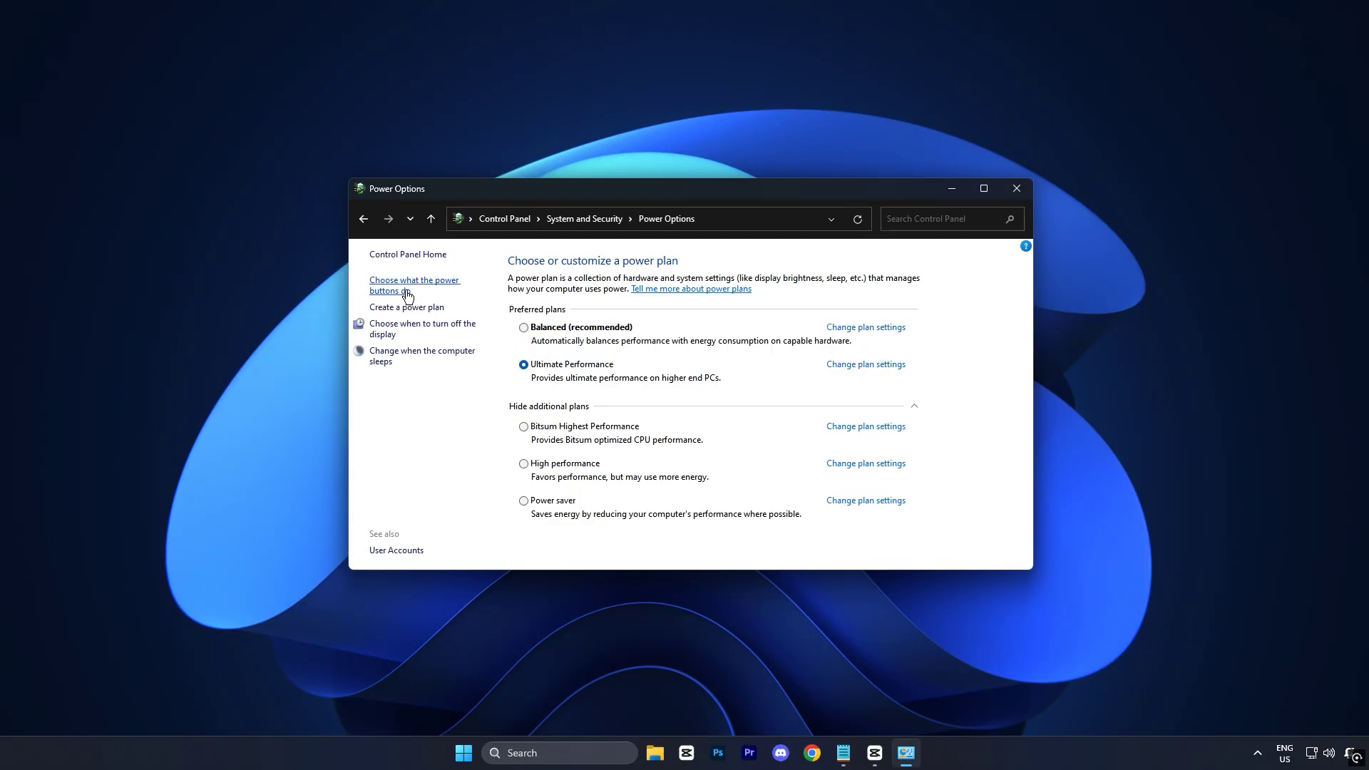
left_click(405, 291)
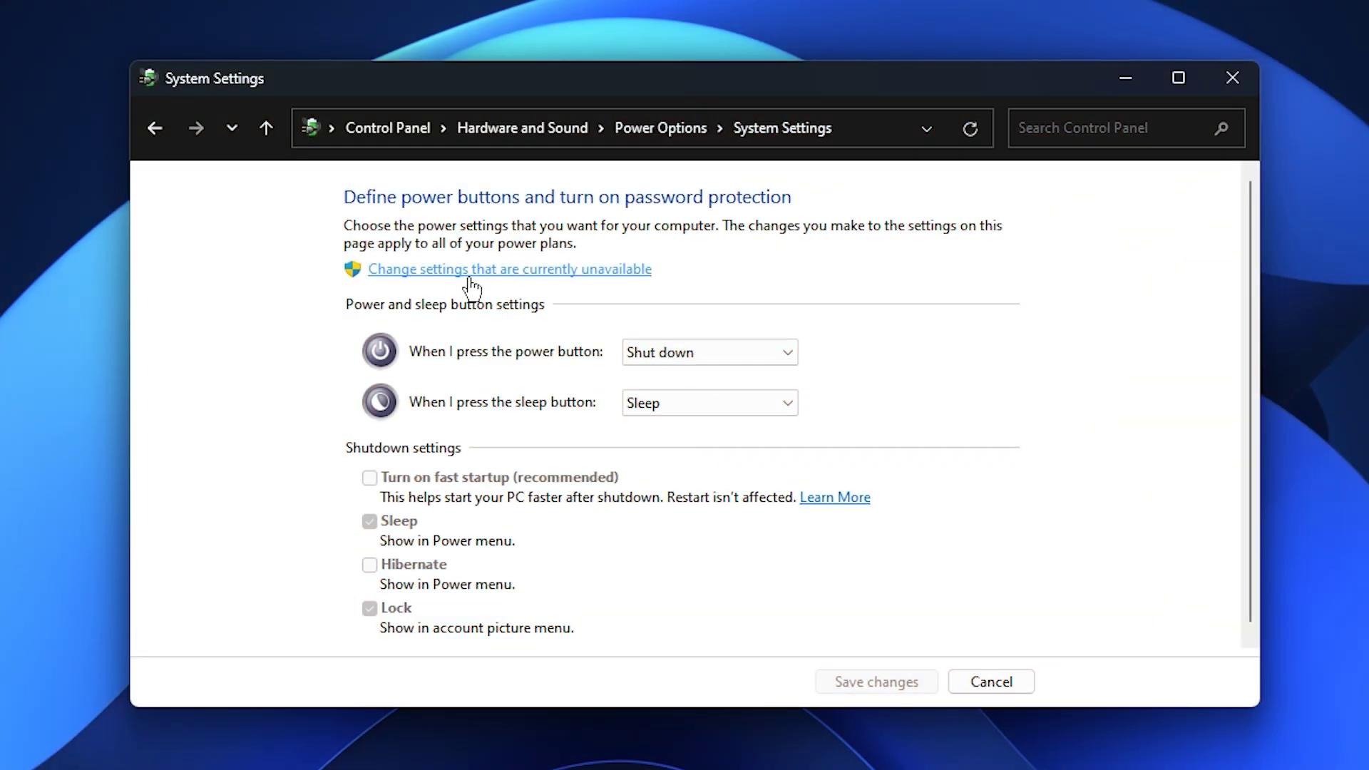
left_click(471, 271)
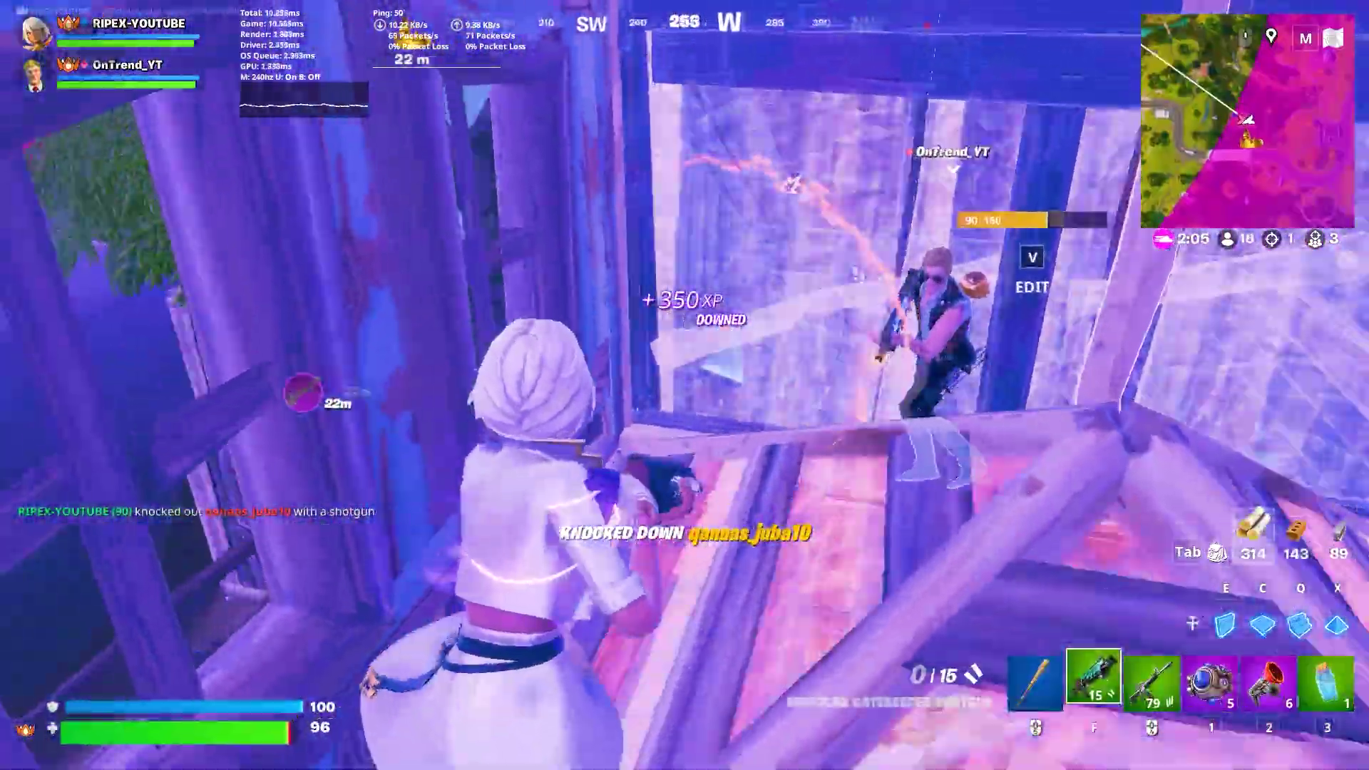
Step: Switch to the shotgun, eliminate the downed opponent, and take the Pump Shotgun instead of the Modular Gatekeeper
key("f")
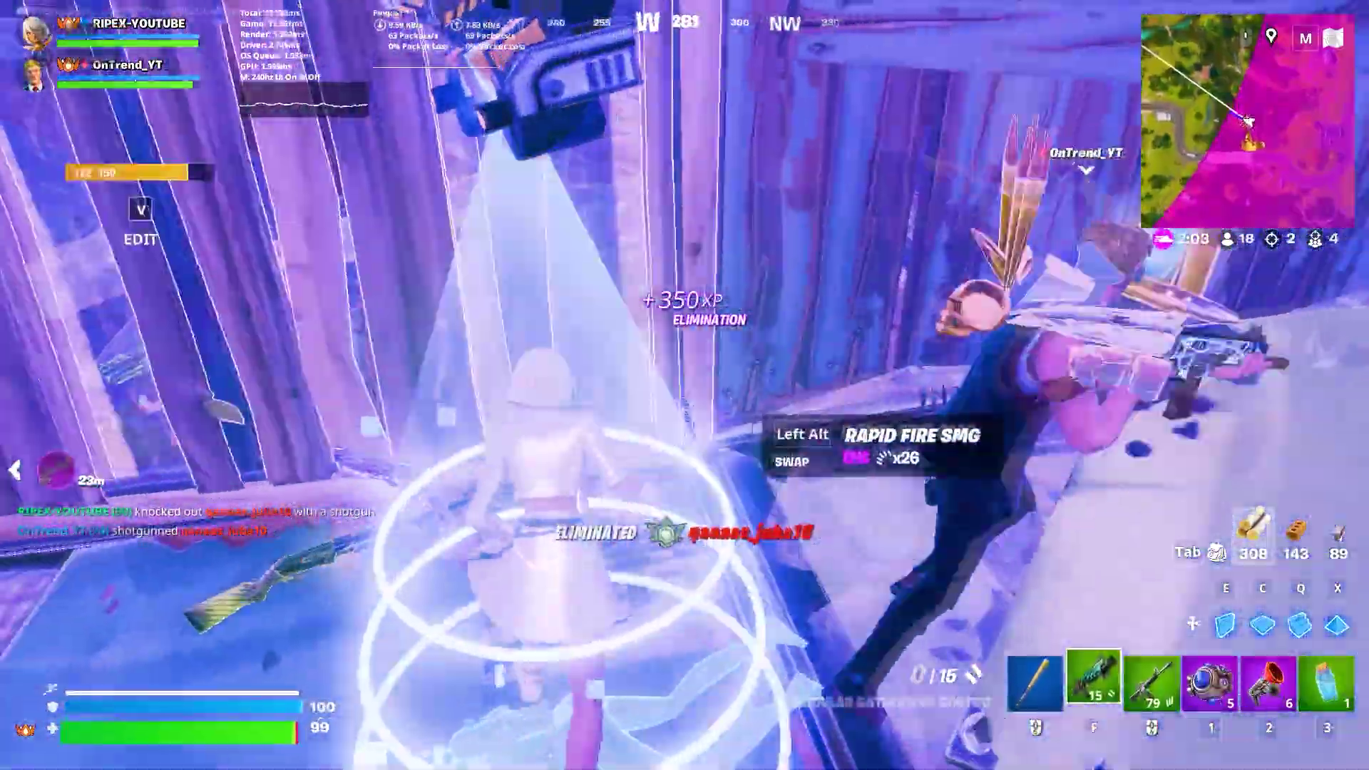
key("alt")
key("2")
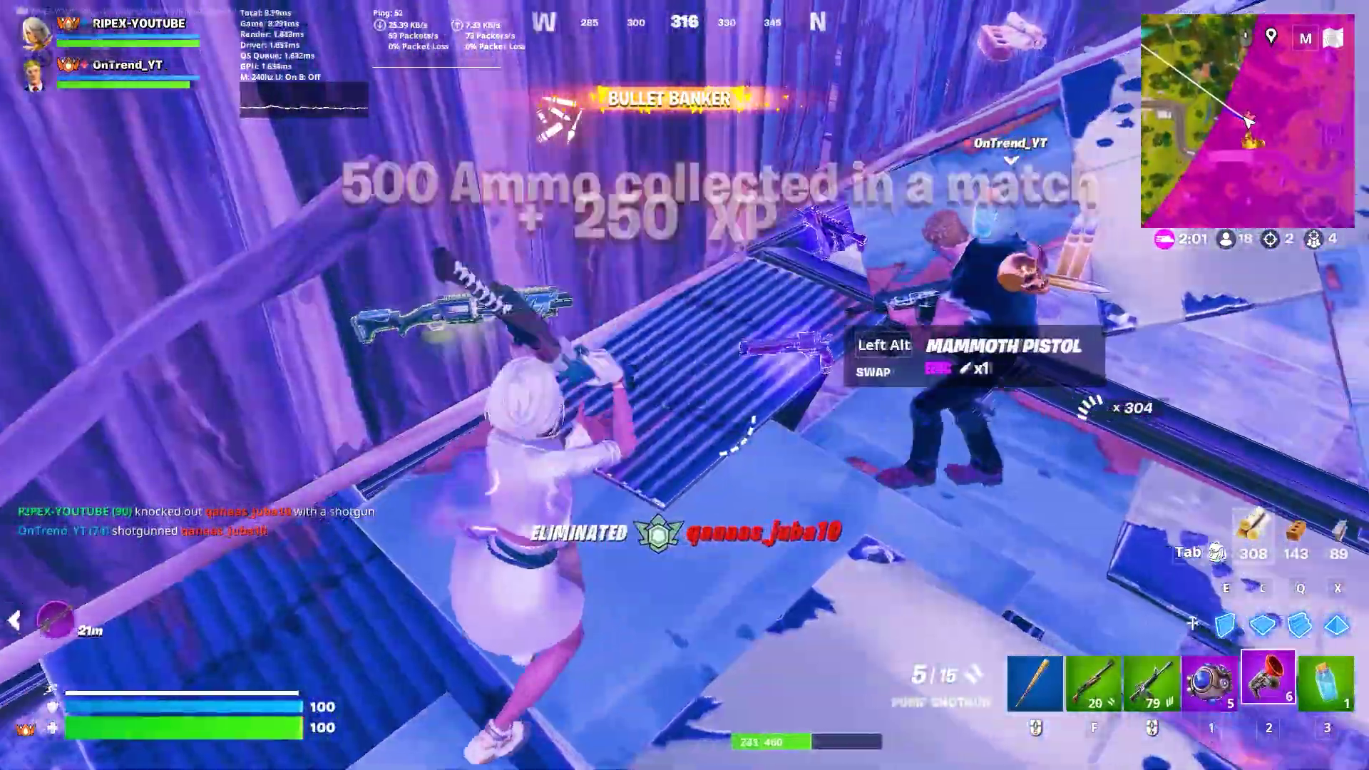